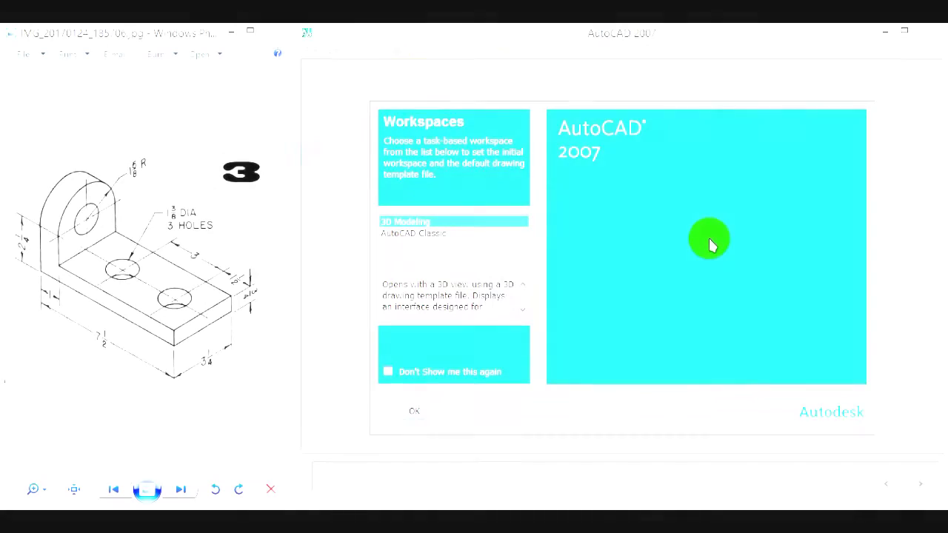
Step: Choose the AutoCAD Classic workspace at startup to open blank Drawing1
left_click(458, 234)
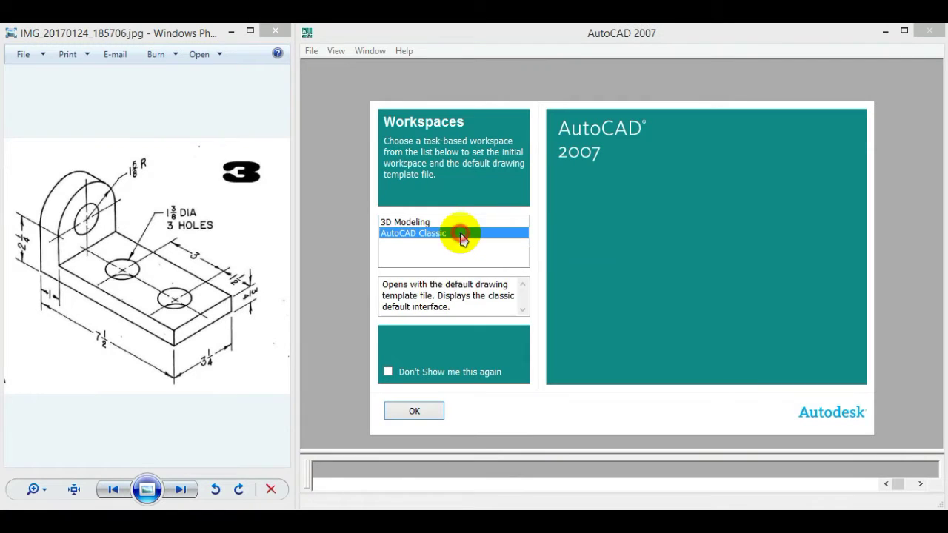
left_click(422, 410)
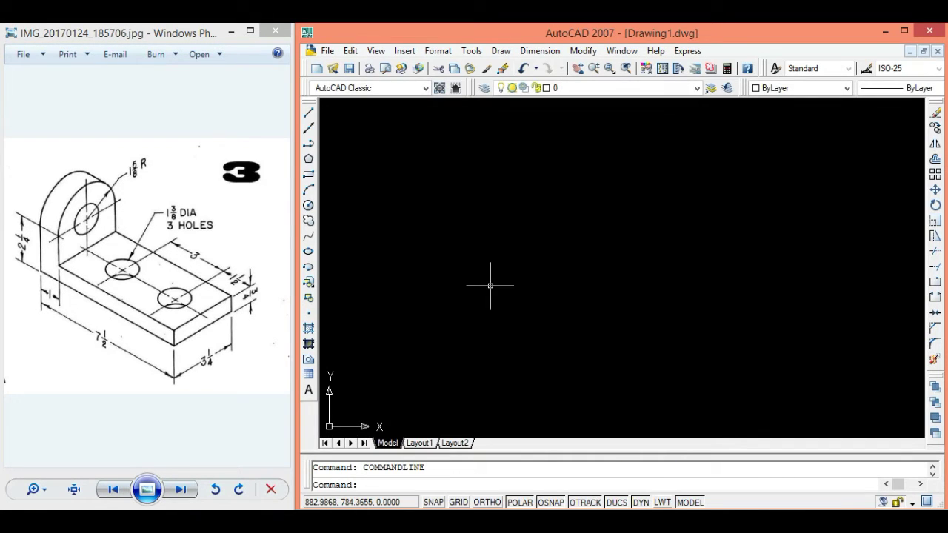
Step: Switch to the 3D Modeling workspace and set the view to Top
left_click(388, 88)
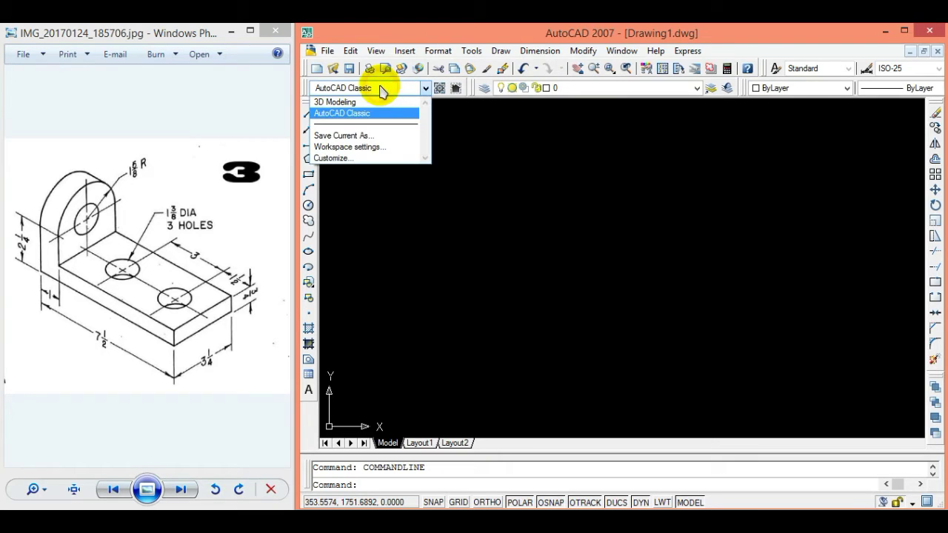
left_click(337, 101)
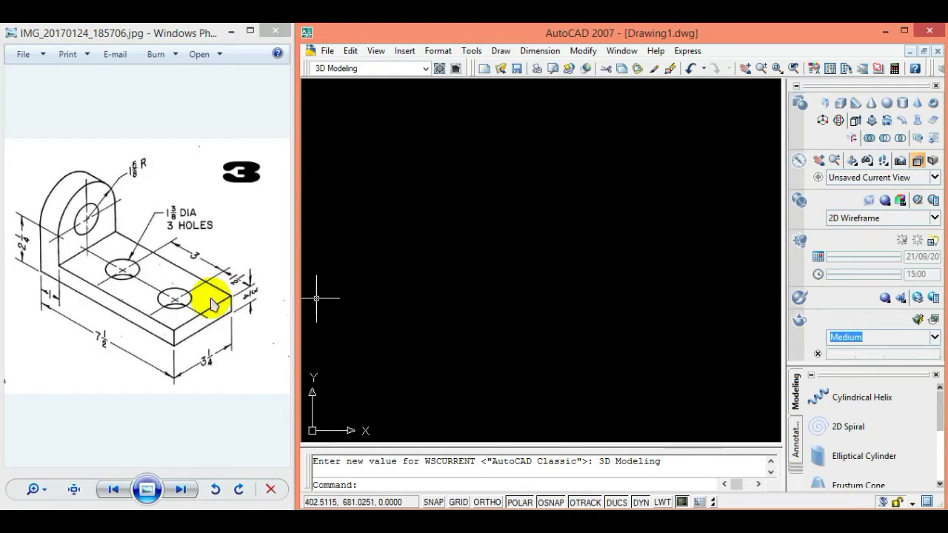
left_click(850, 177)
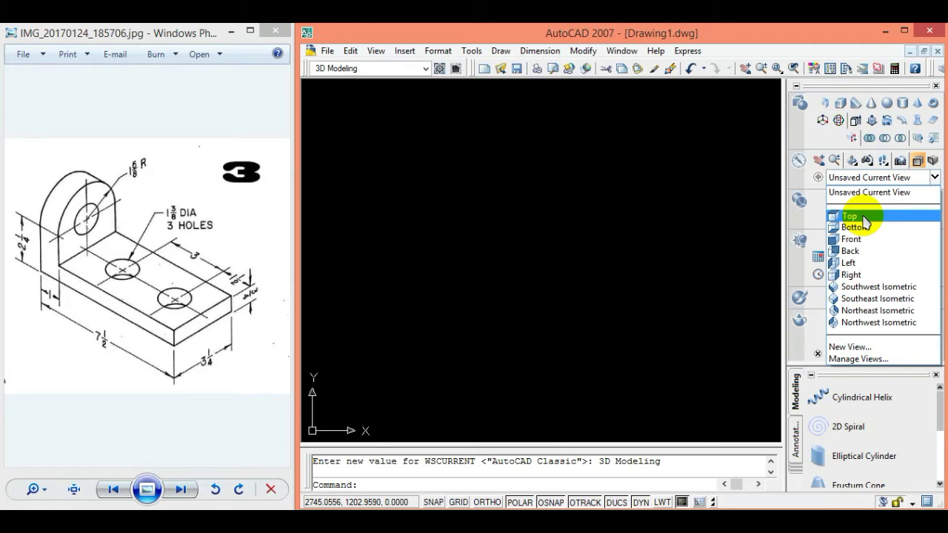
left_click(864, 217)
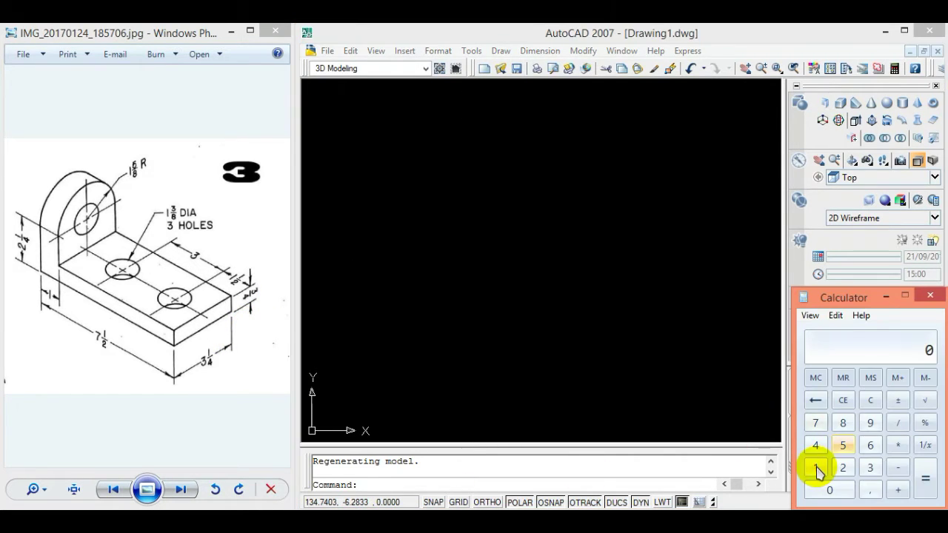
Step: Compute 1÷4+3 in Calculator to get 3,25 for the 3 1/4 dimension
left_click(815, 467)
left_click(898, 422)
left_click(815, 445)
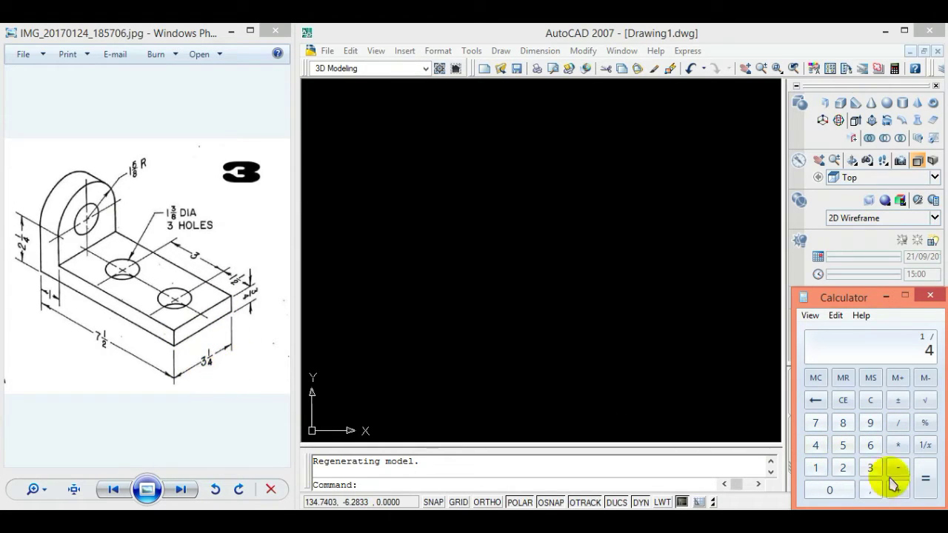
left_click(925, 478)
left_click_drag(927, 388, 688, 355)
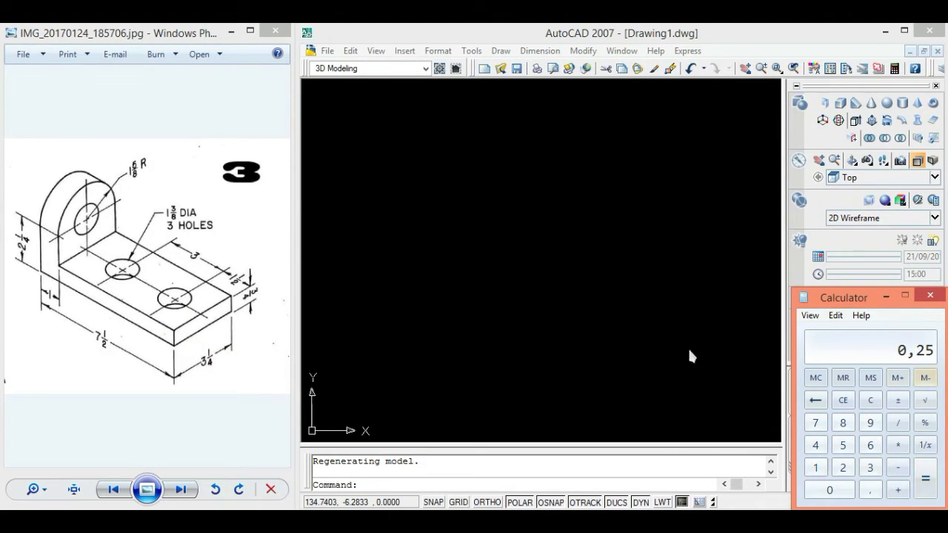
left_click(871, 400)
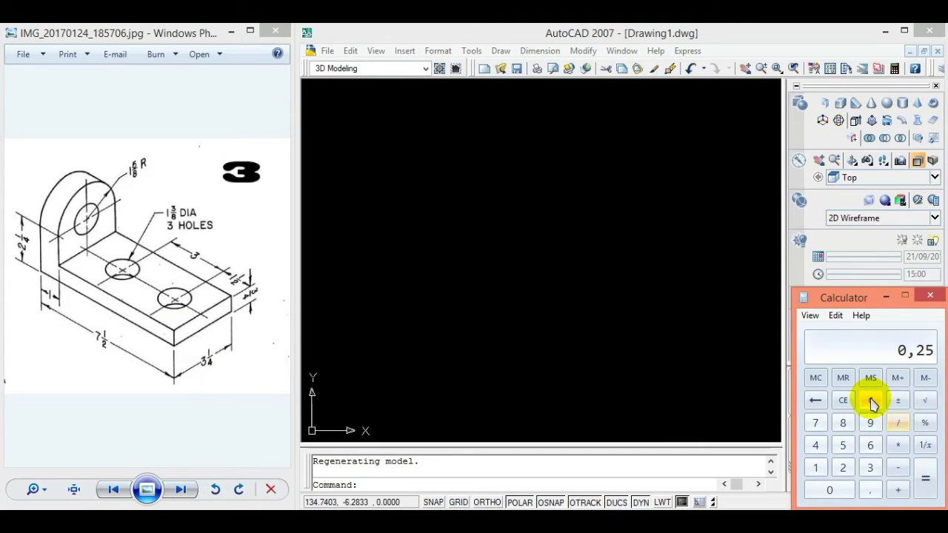
left_click(897, 489)
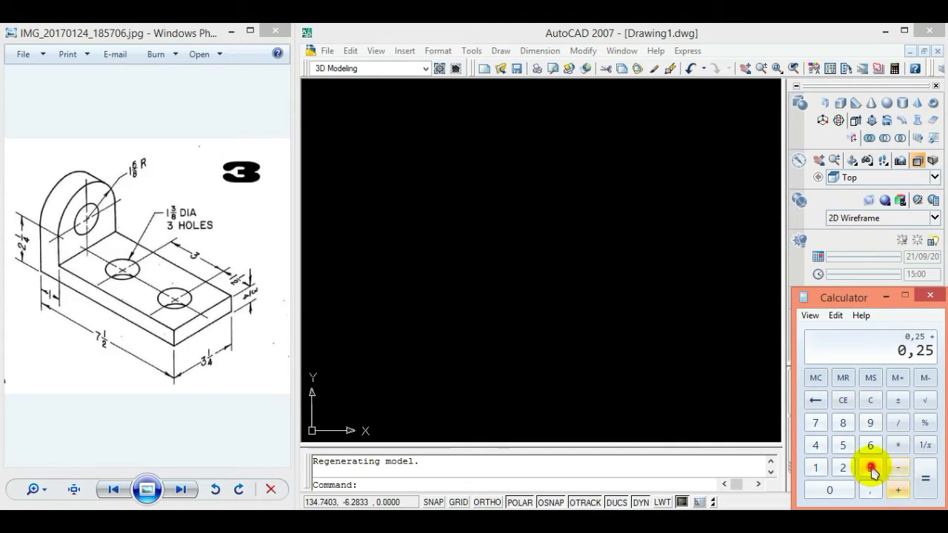
left_click(871, 467)
left_click(925, 478)
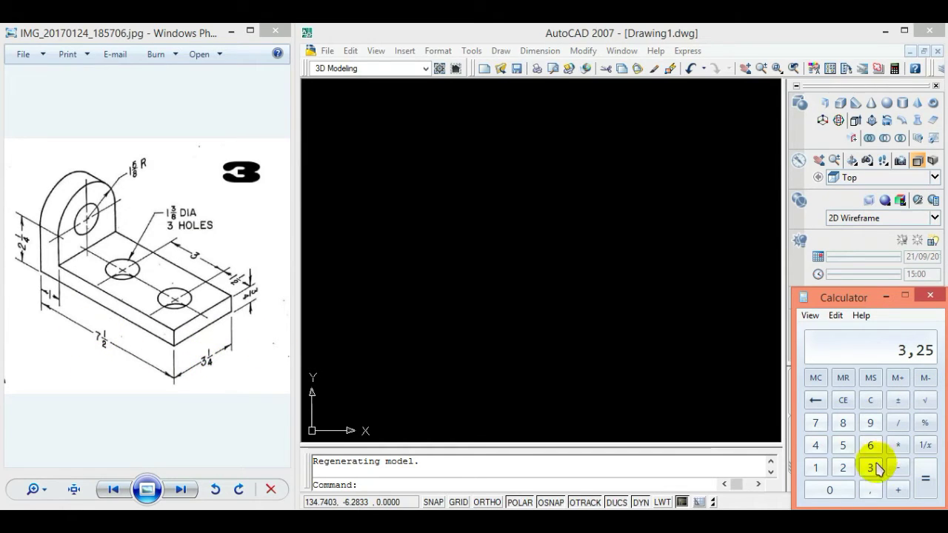
Step: Compute 1÷2+7 to get 7,5 for the 7 1/2 dimension
left_click(871, 399)
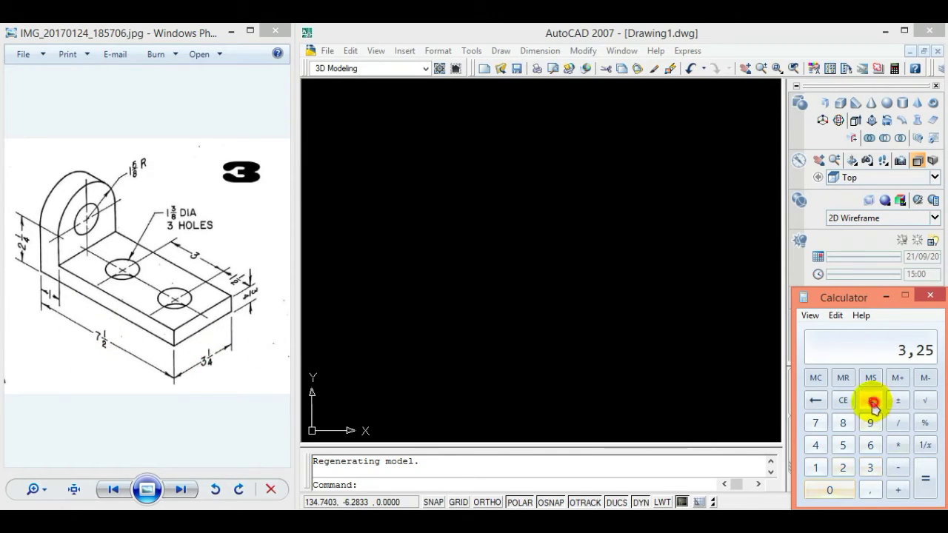
left_click(818, 469)
left_click(897, 422)
left_click(842, 467)
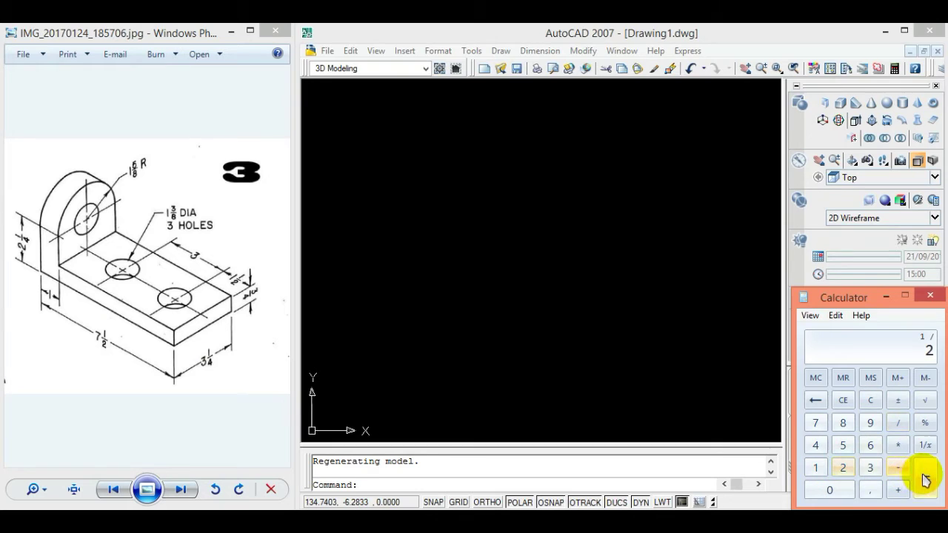
left_click(924, 479)
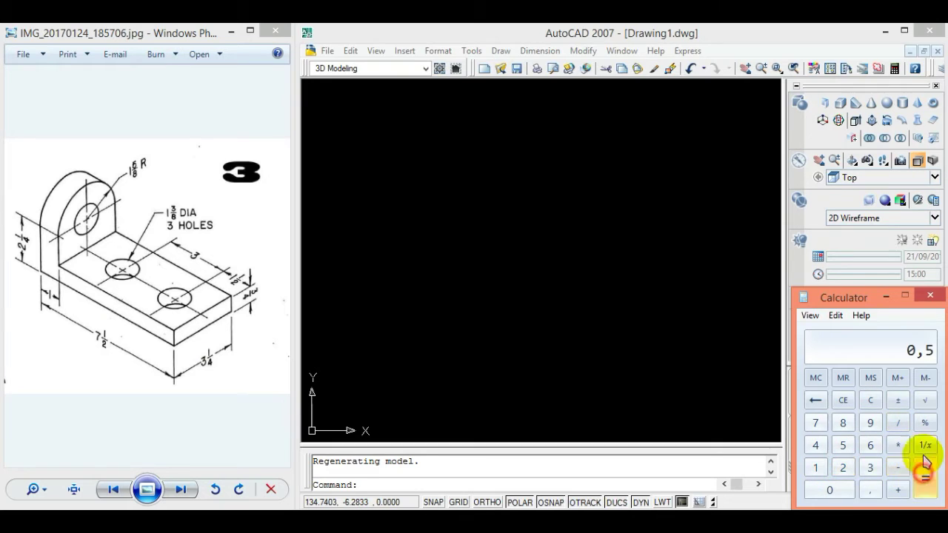
left_click(898, 487)
left_click(815, 423)
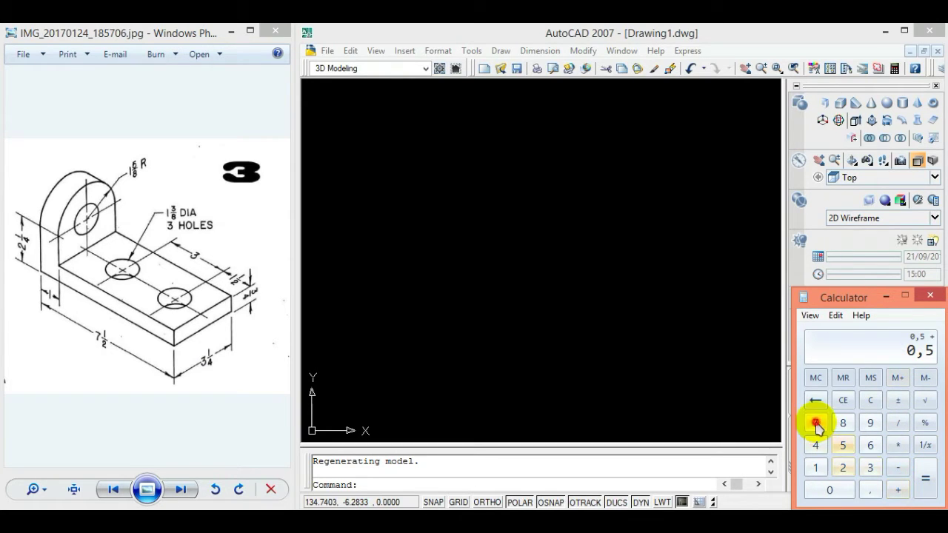
left_click(927, 481)
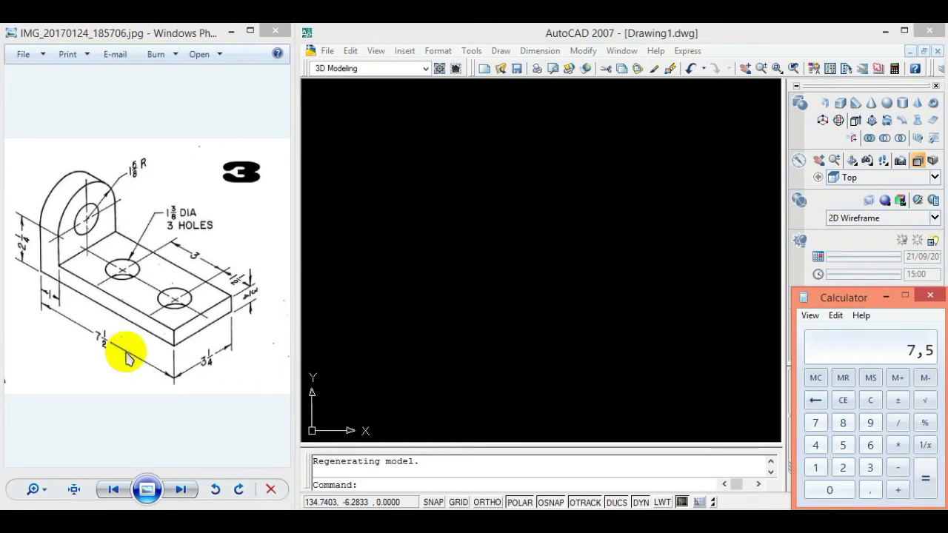
Step: Draw a 7.5 by 3.25 rectangle from a picked first corner
left_click(500, 51)
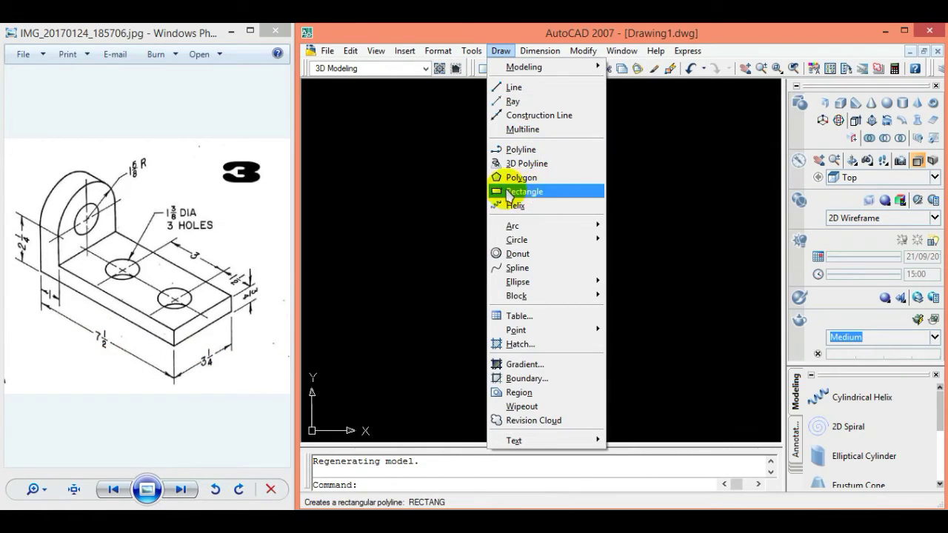
left_click(531, 194)
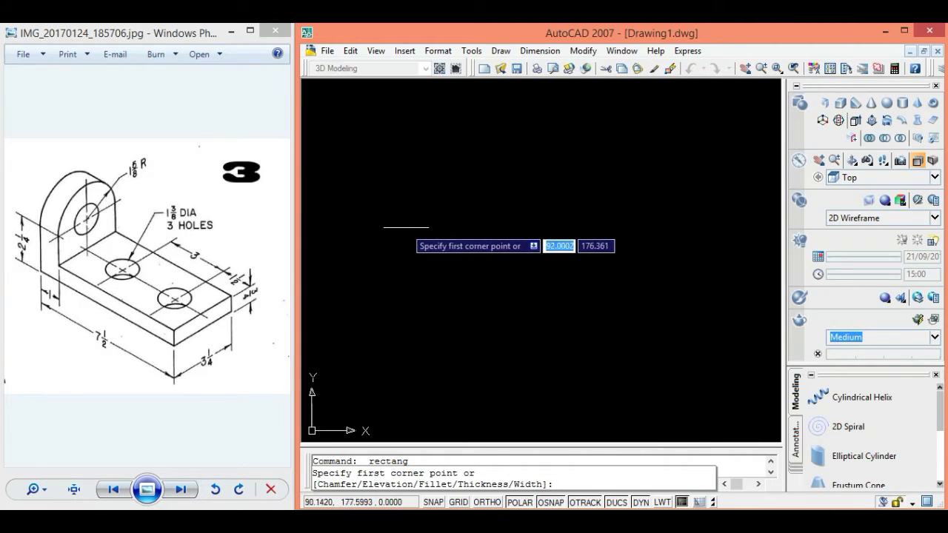
left_click(376, 331)
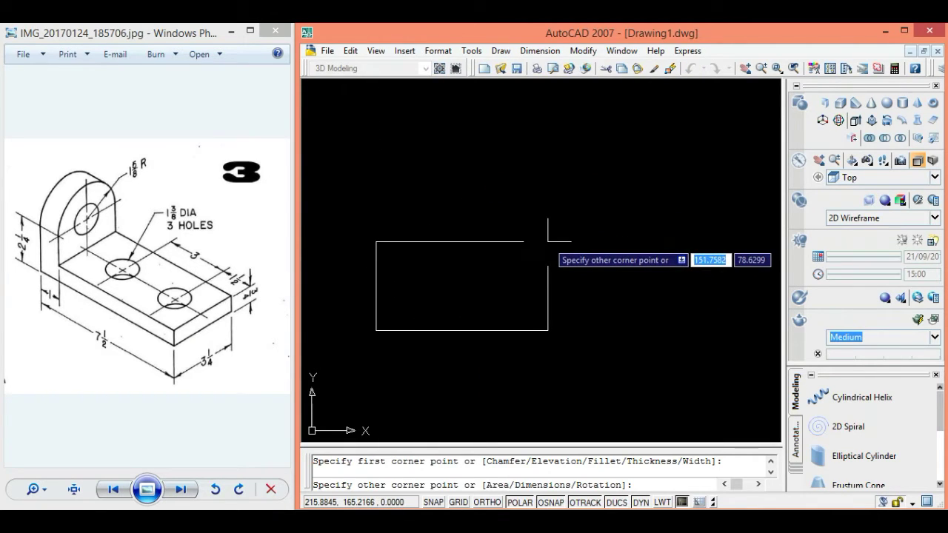
type("7.5")
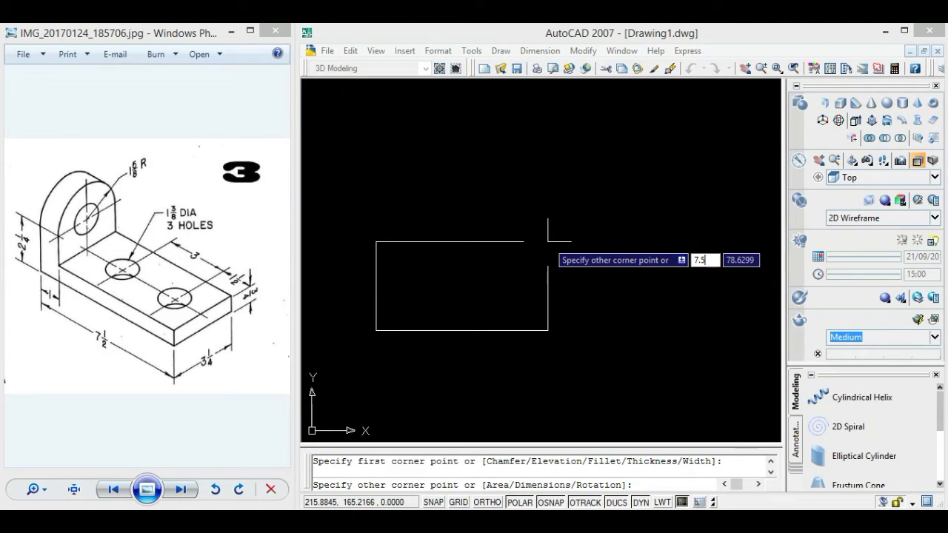
key("Tab")
type("3.25")
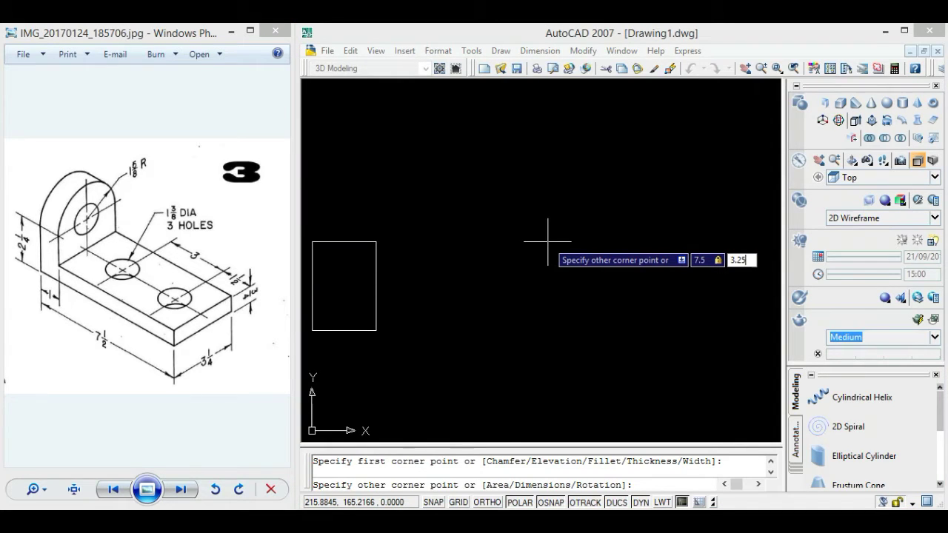
key("Return")
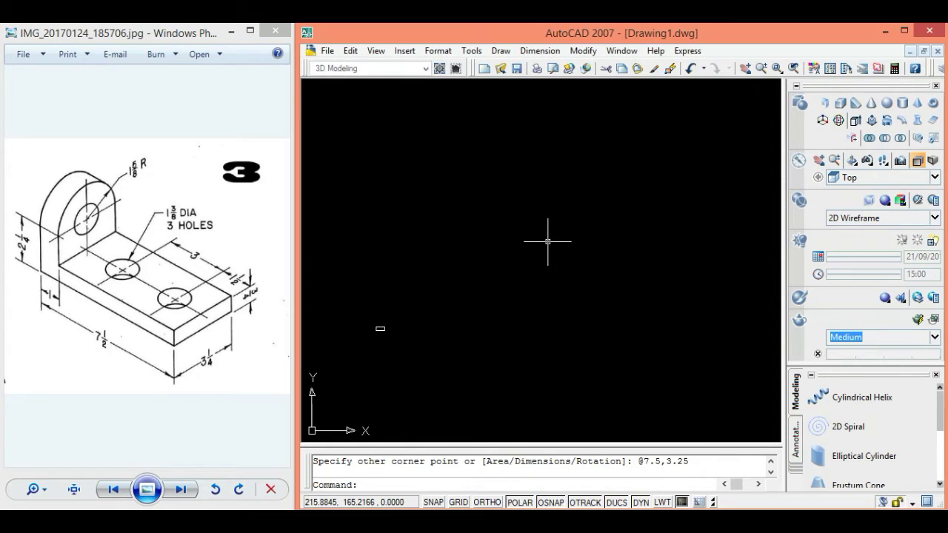
Step: Pan and zoom so the new rectangle fills the middle of the view
left_click(745, 68)
left_click(760, 68)
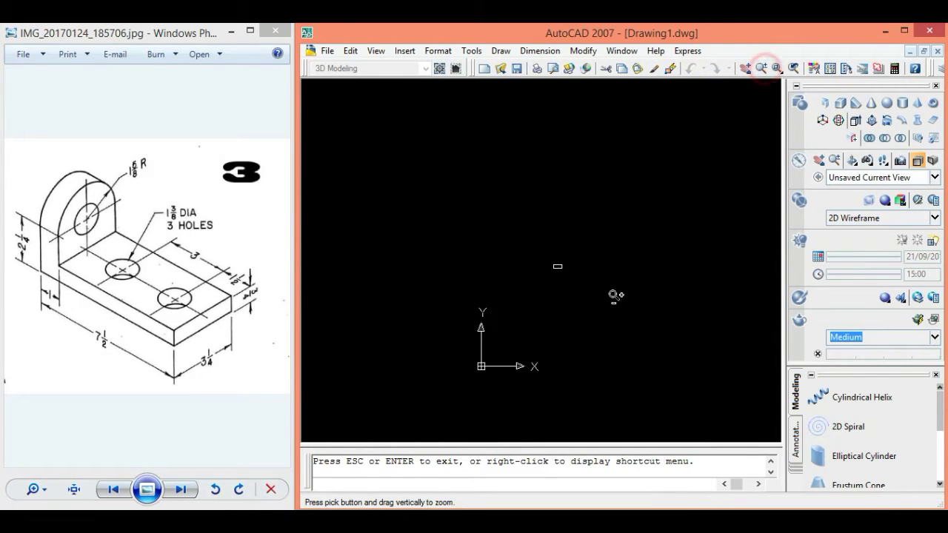
left_click_drag(613, 296, 630, 282)
left_click_drag(673, 177, 717, 119)
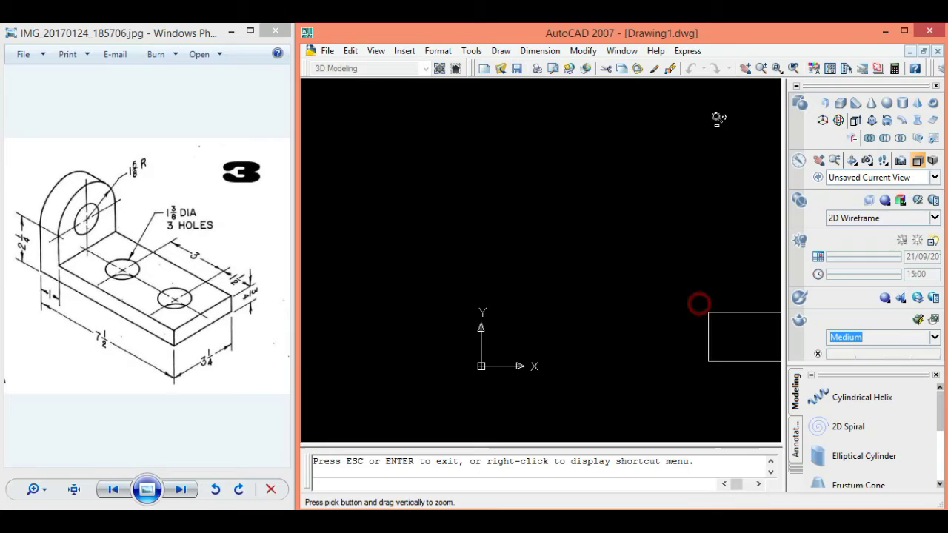
left_click(745, 74)
mouse_move(656, 277)
left_mouse_down()
mouse_move(444, 210)
mouse_move(439, 184)
left_mouse_up()
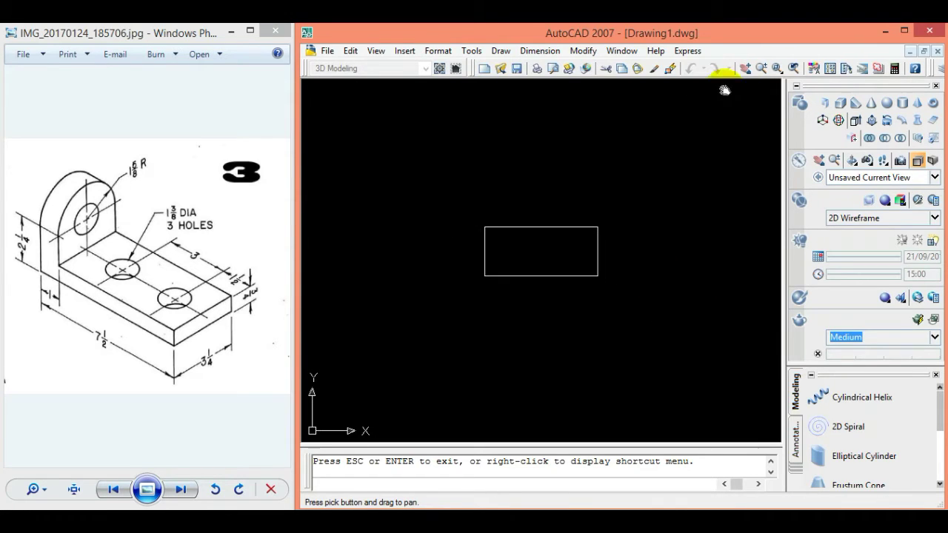
left_click(760, 69)
left_click_drag(599, 281, 630, 146)
left_click_drag(599, 217, 611, 194)
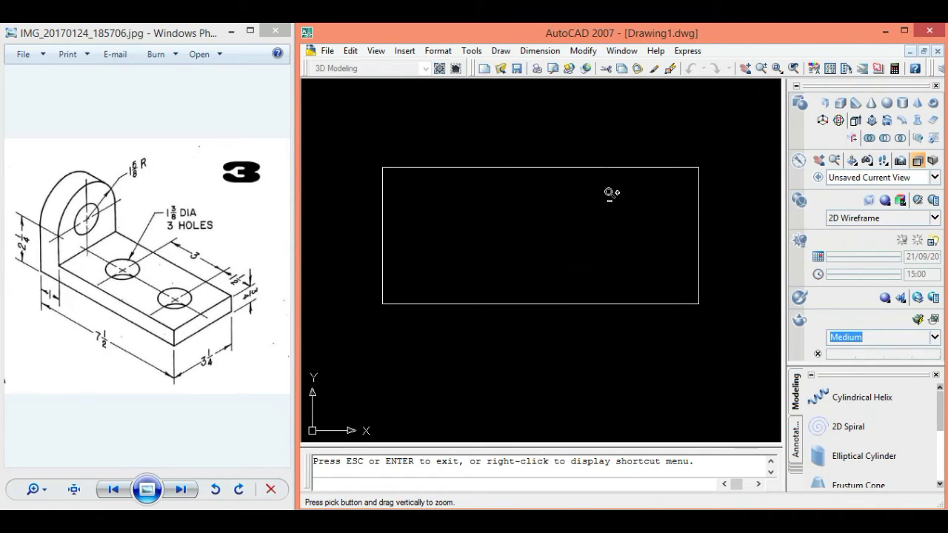
key("Escape")
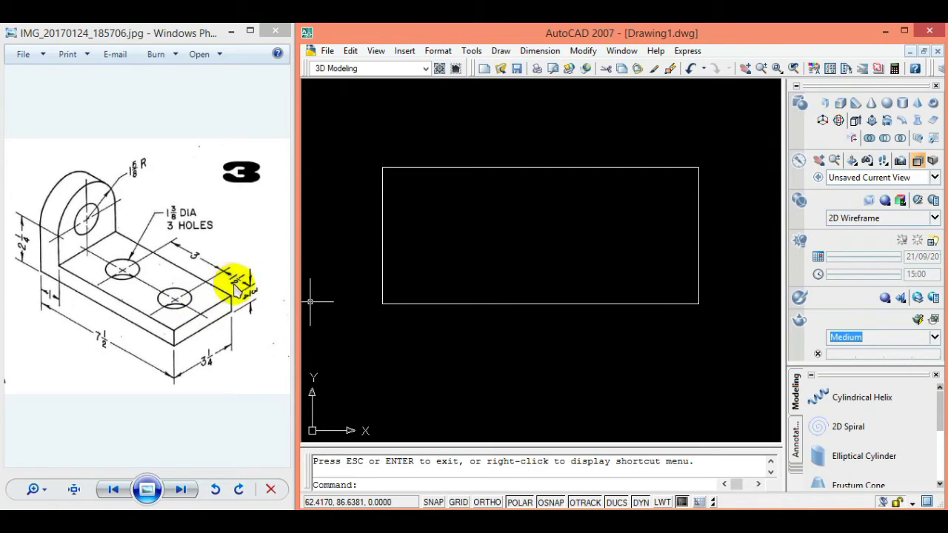
Step: Draw a 1.5-unit line leftward from the midpoint of the rectangle's right edge
left_click(500, 52)
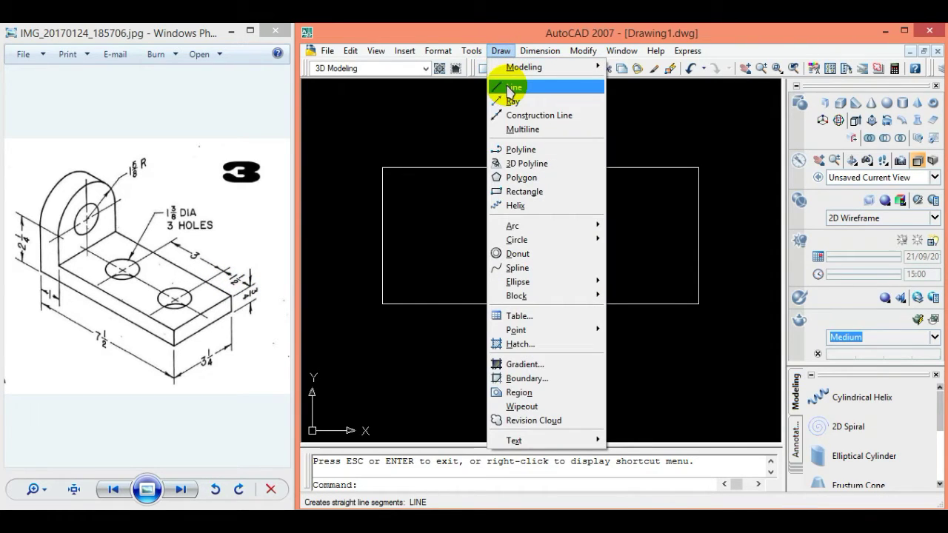
left_click(508, 87)
left_click(501, 51)
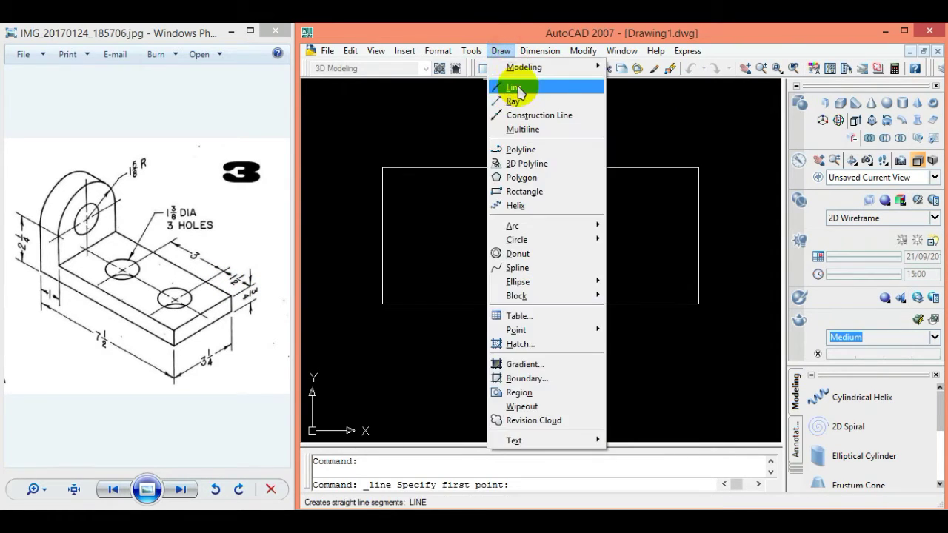
left_click(518, 89)
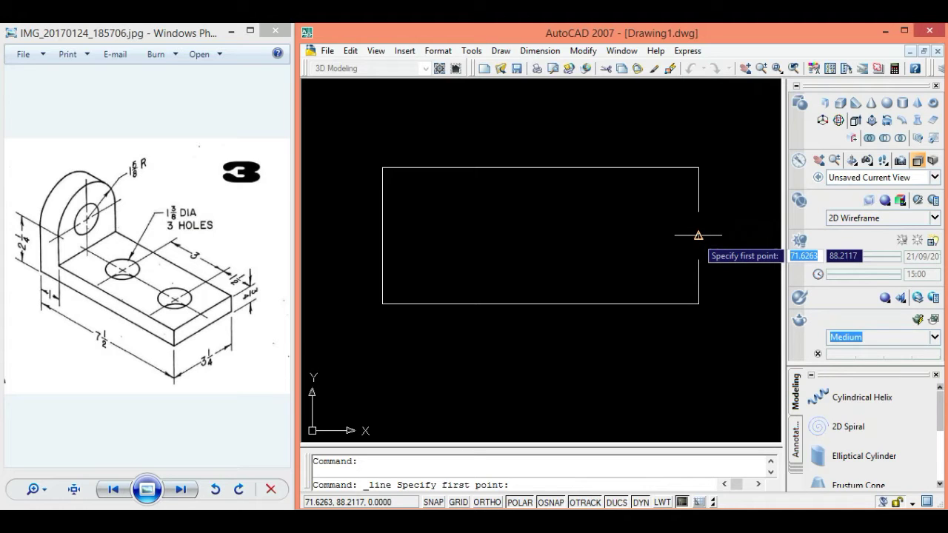
left_click(698, 235)
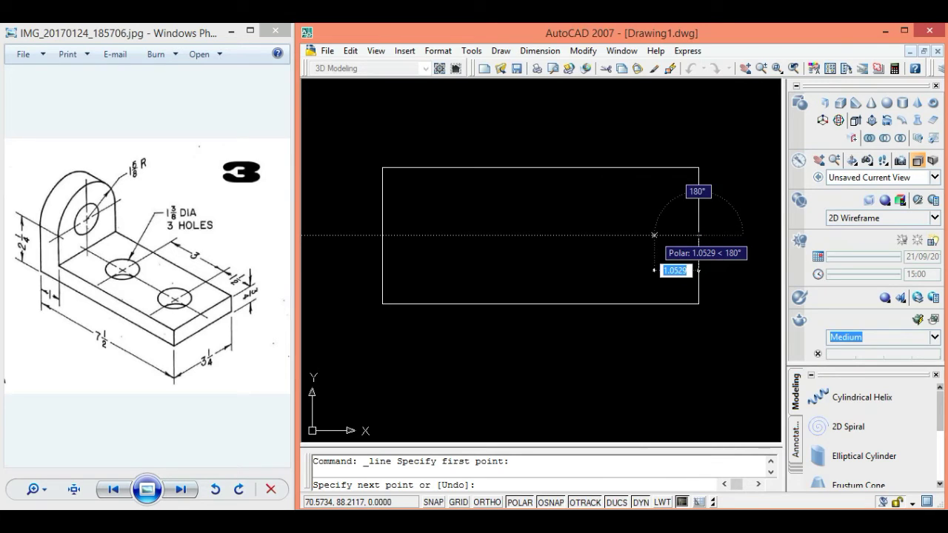
type("1")
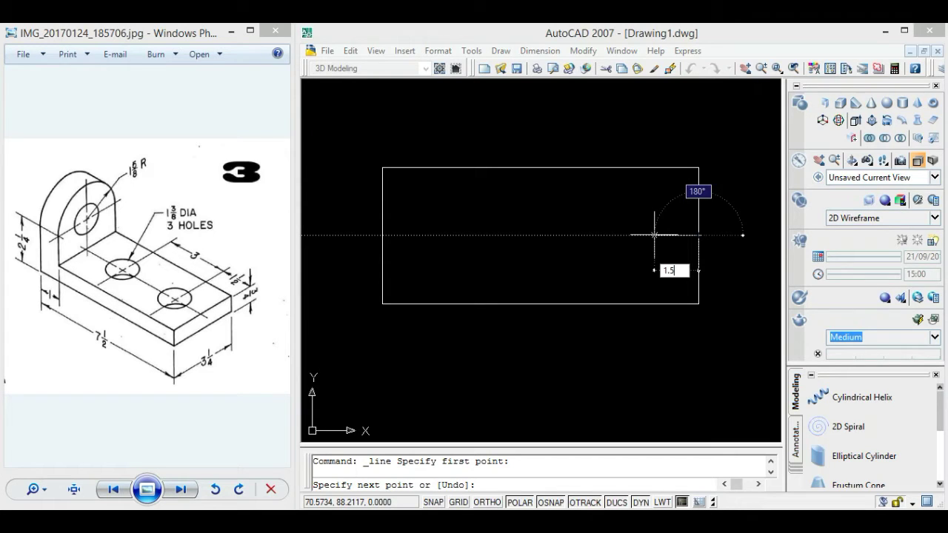
key("Return")
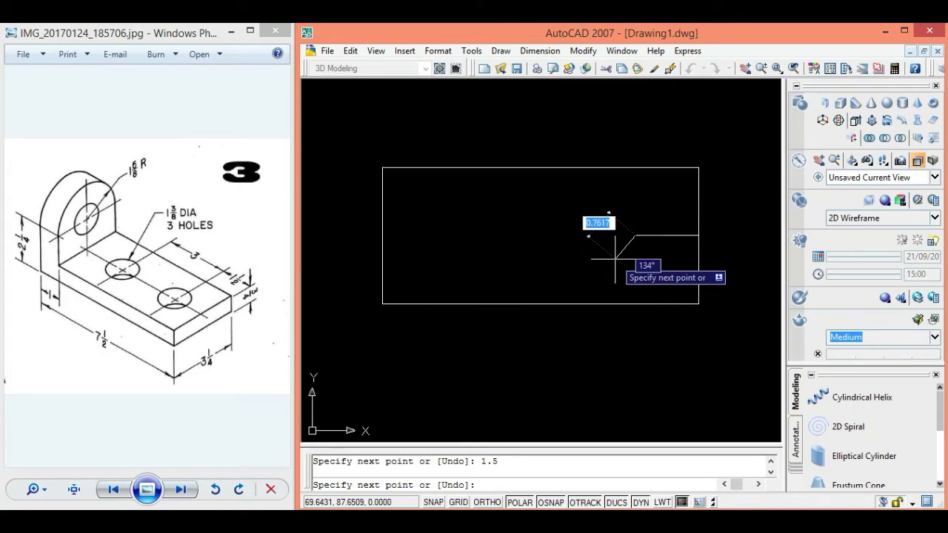
key("Escape")
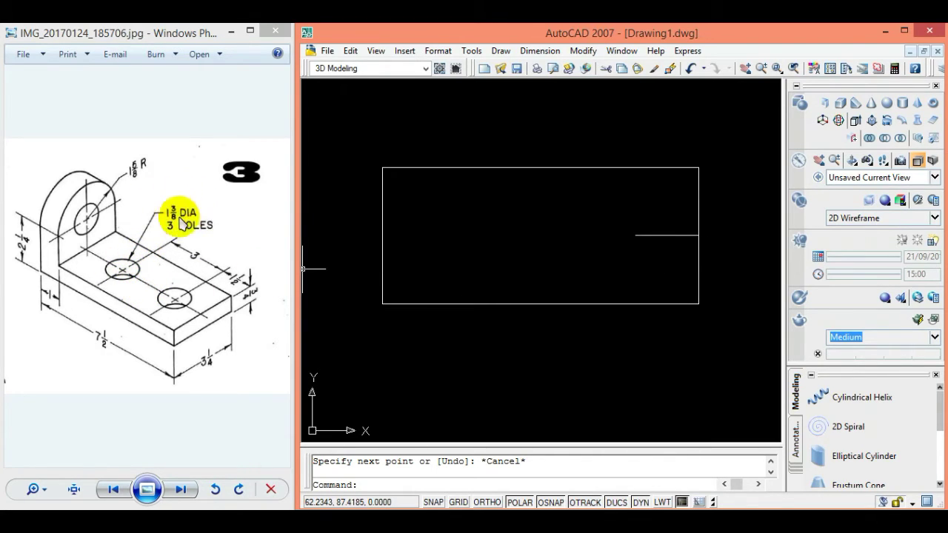
Step: Compute 3÷8+1 in Calculator to get 1,375 for the 1 3/8 hole diameter
key("alt+Tab")
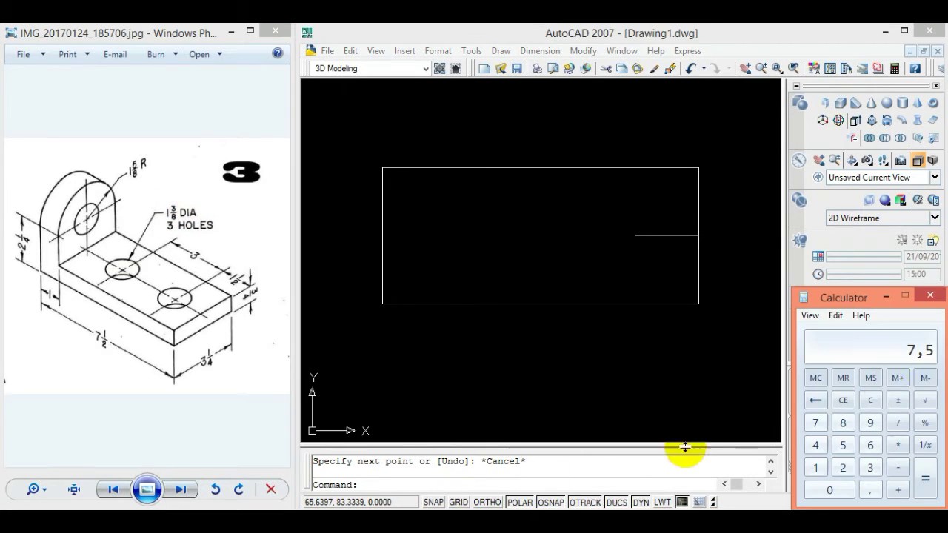
left_click(870, 400)
left_click(869, 467)
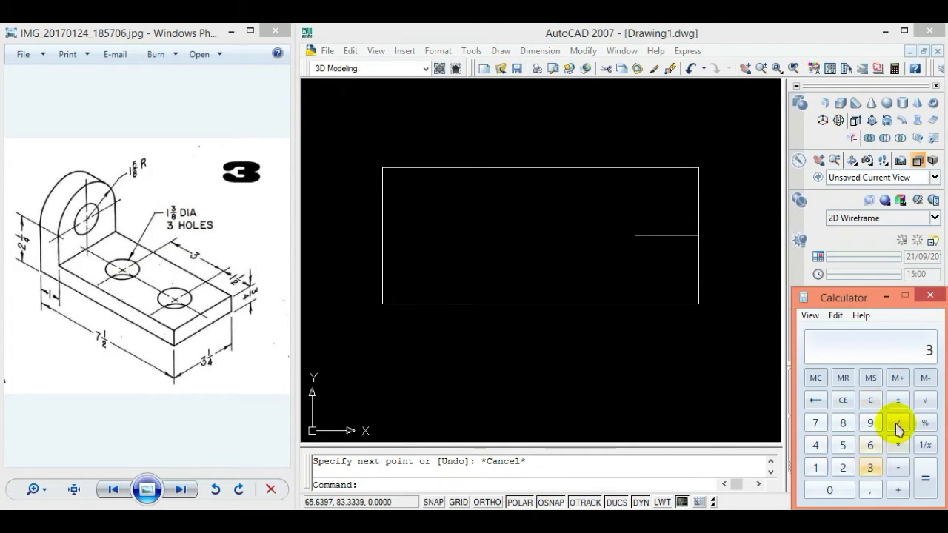
left_click(898, 423)
left_click(841, 423)
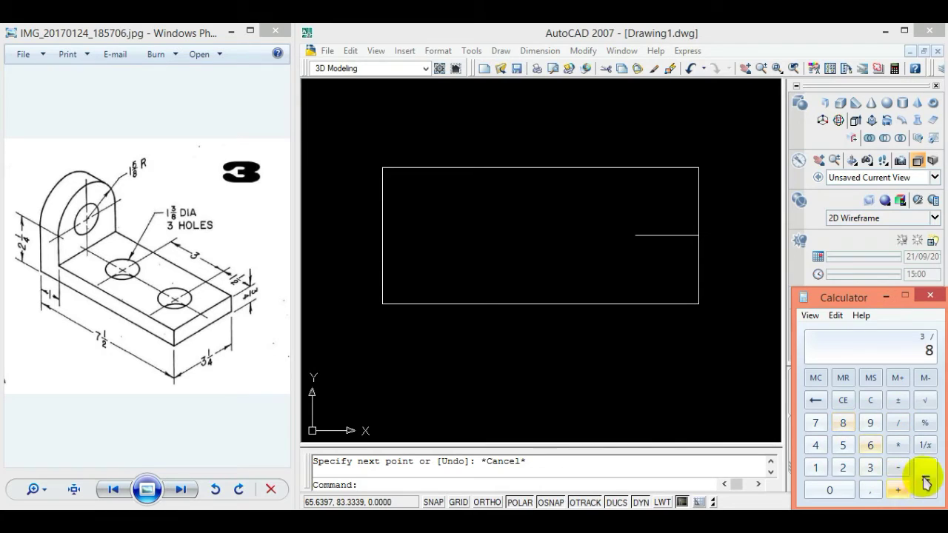
left_click(925, 482)
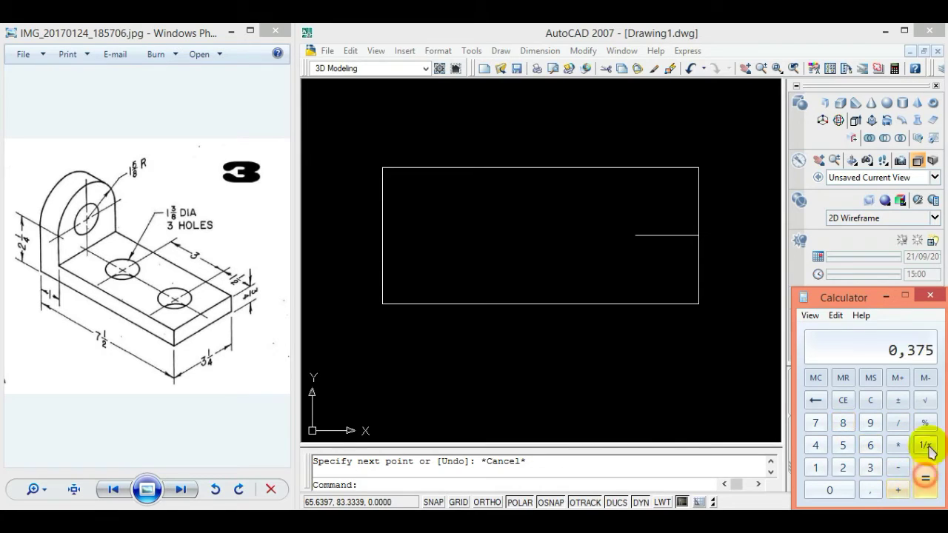
left_click(901, 490)
left_click(817, 468)
left_click(925, 477)
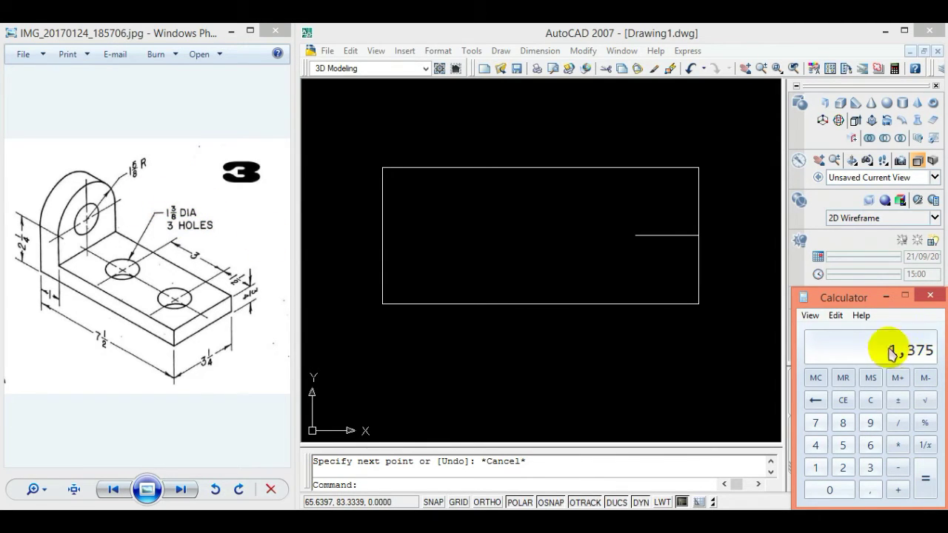
Step: Place a 1.375-diameter circle centred on the 1.5-unit line's inner endpoint
left_click(500, 50)
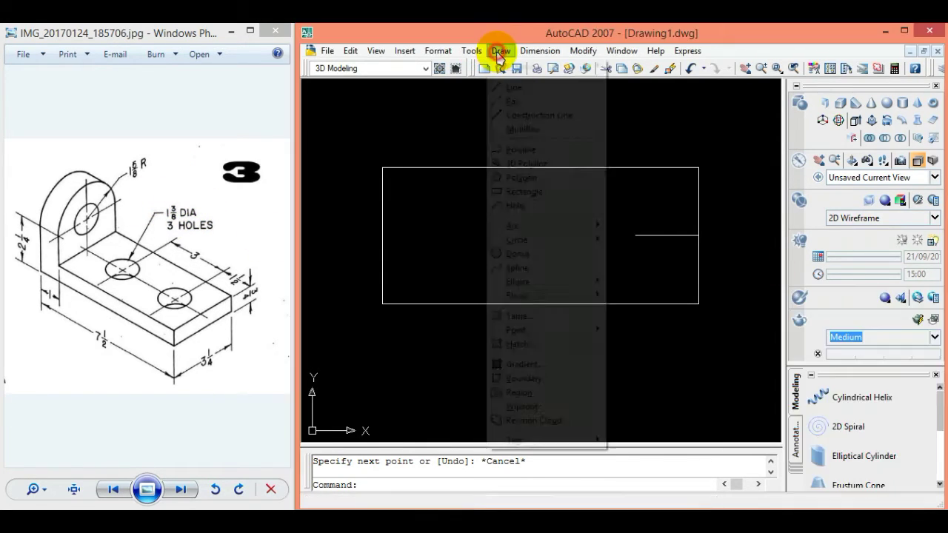
mouse_move(517, 239)
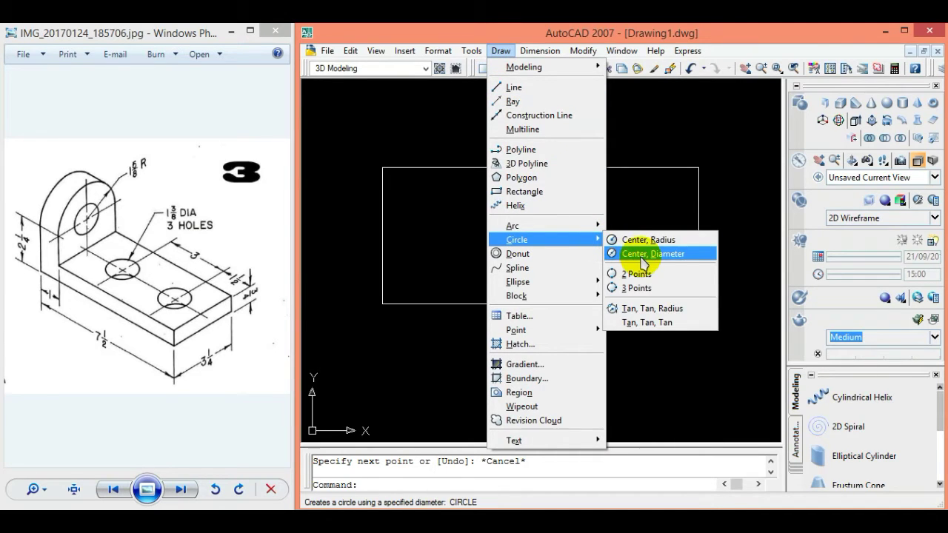
left_click(682, 255)
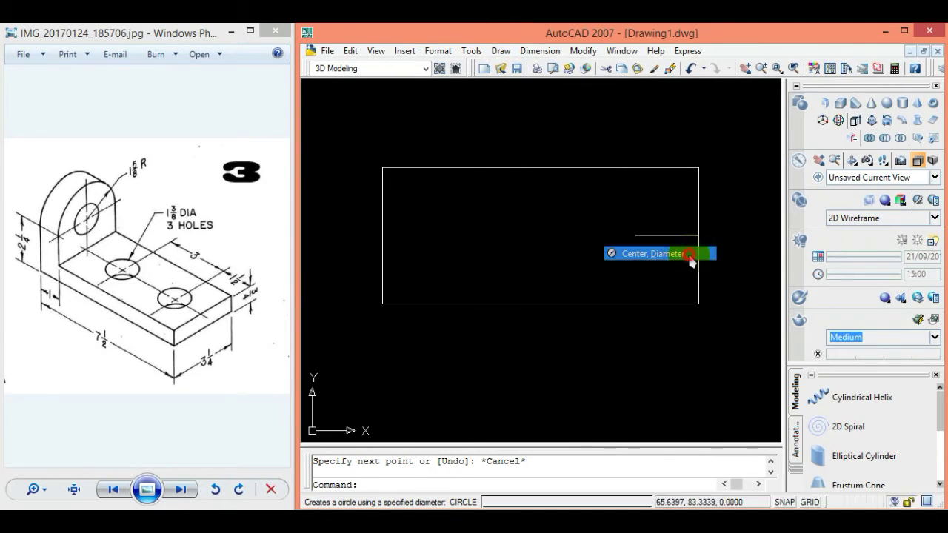
left_click(635, 236)
type("1.375")
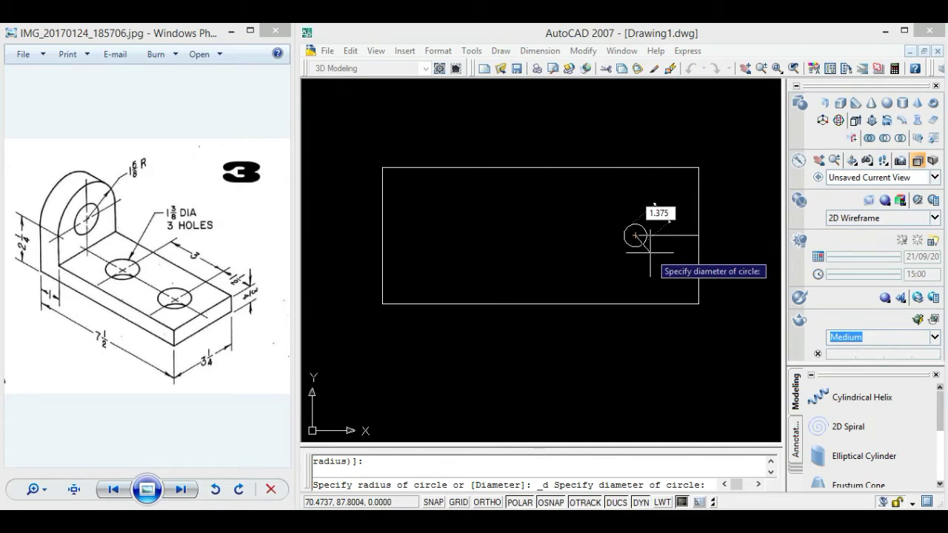
key("Return")
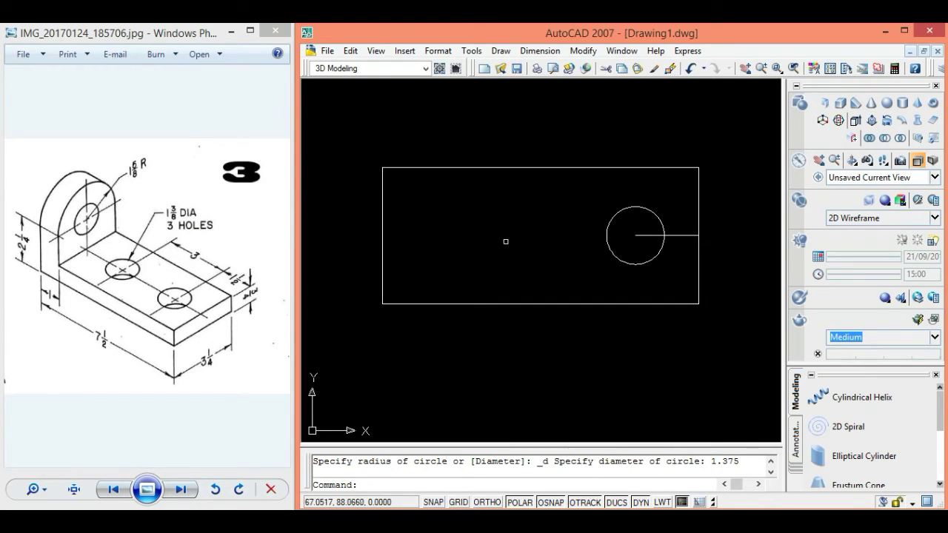
left_click(501, 50)
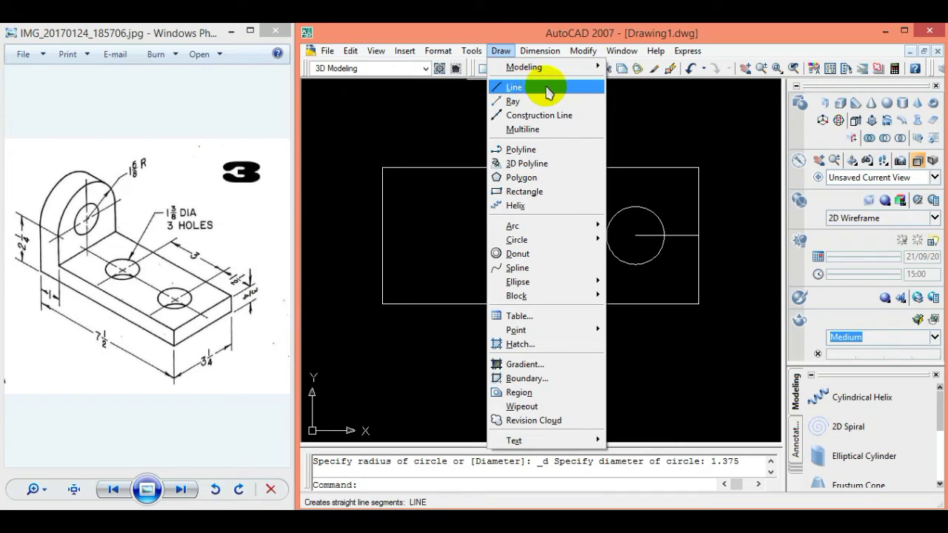
Step: Draw a 3-unit line leftward at 180° from the first hole's centre
left_click(550, 89)
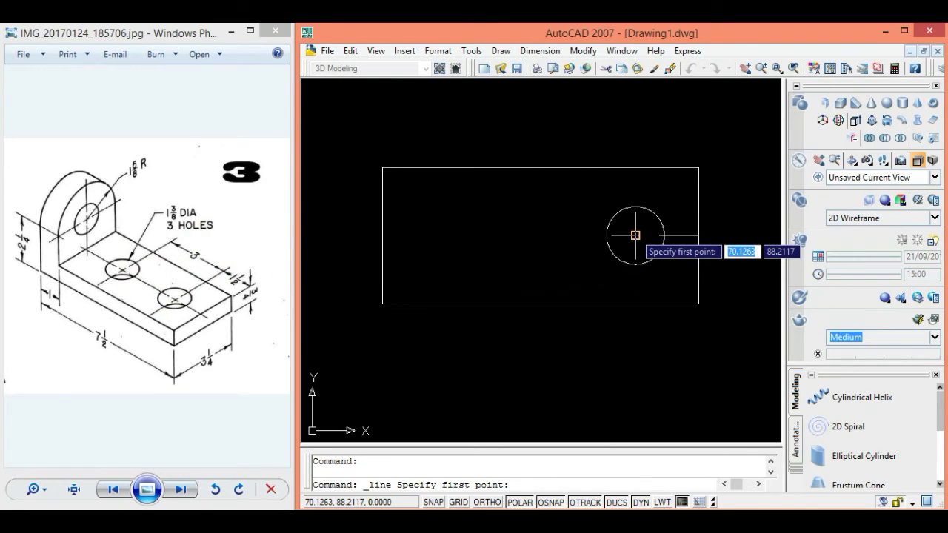
left_click(635, 235)
type("3")
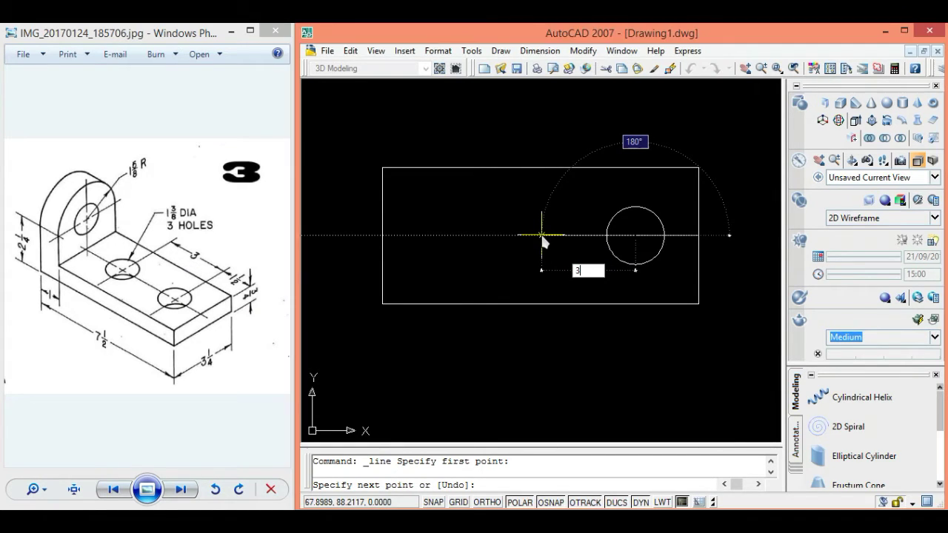
key("Return")
key("Escape")
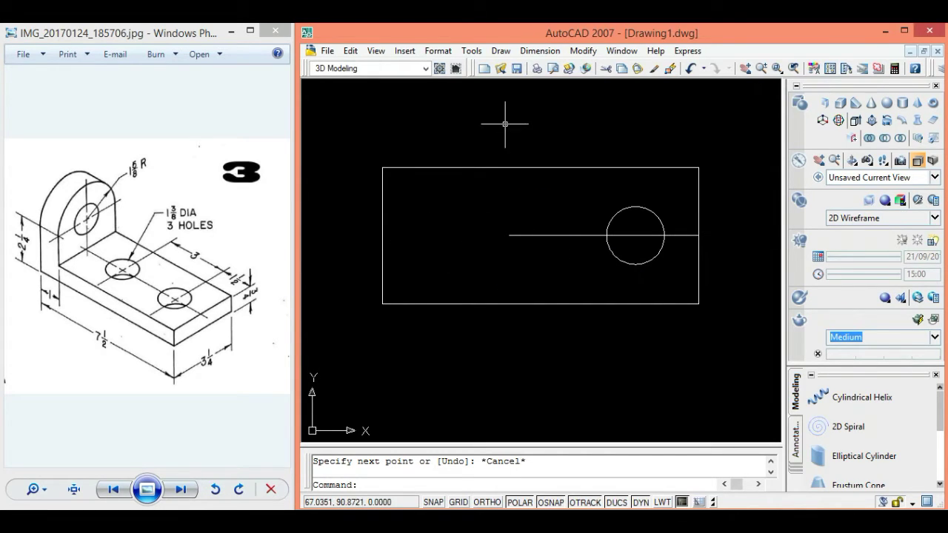
left_click(501, 53)
mouse_move(517, 239)
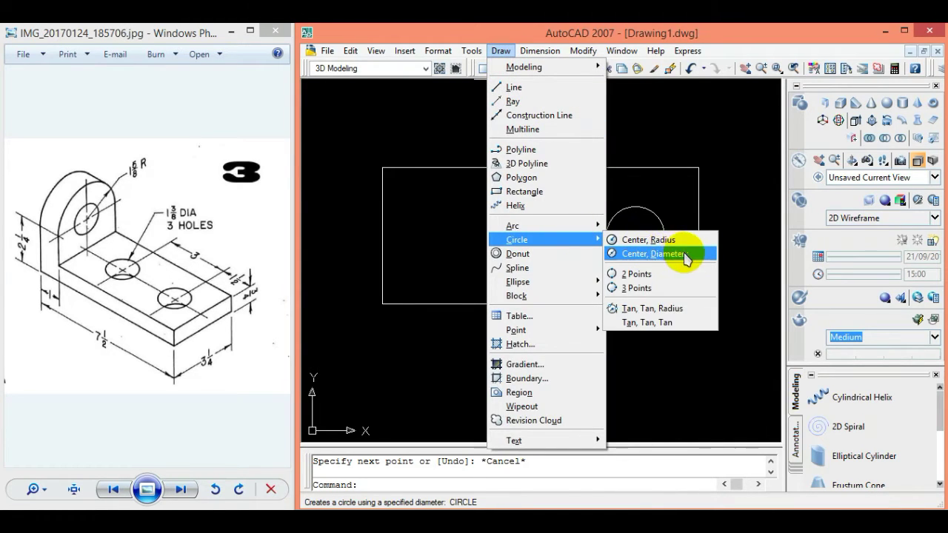
Step: Add a 1.375-diameter circle at the 3-unit line's left end and erase both guide lines
left_click(692, 261)
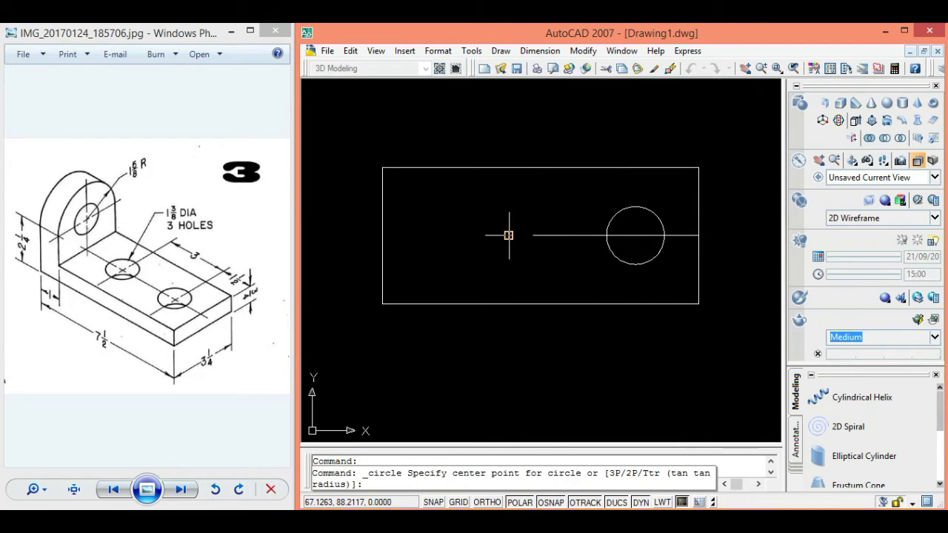
left_click(509, 235)
type("1.375")
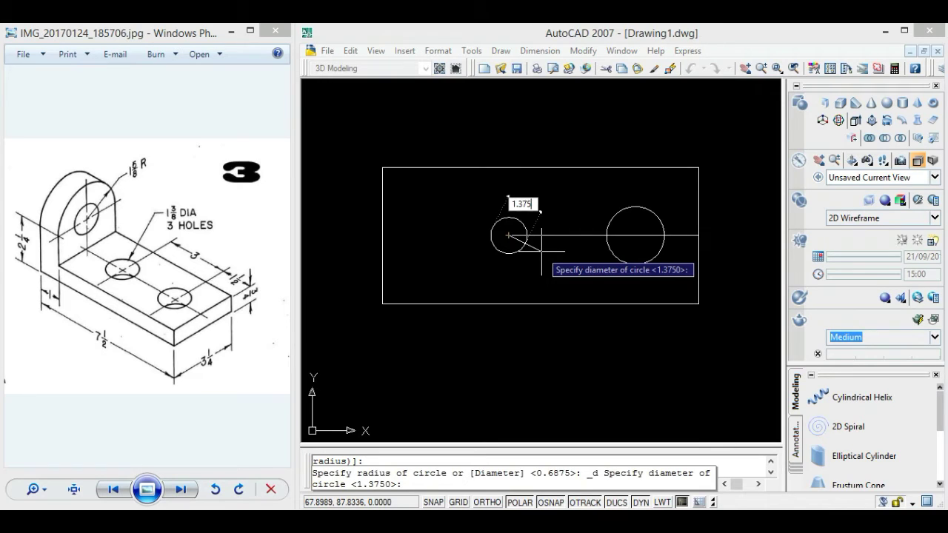
key("Return")
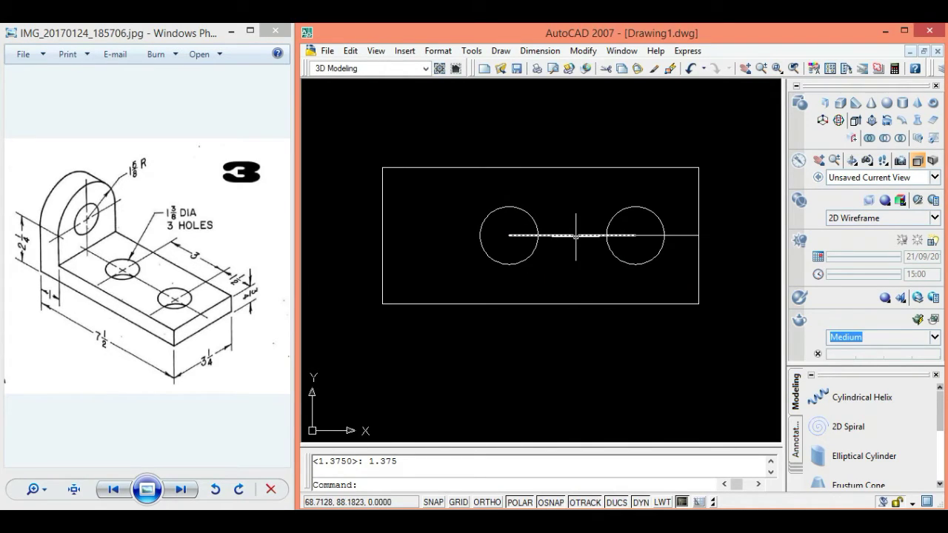
left_click(572, 235)
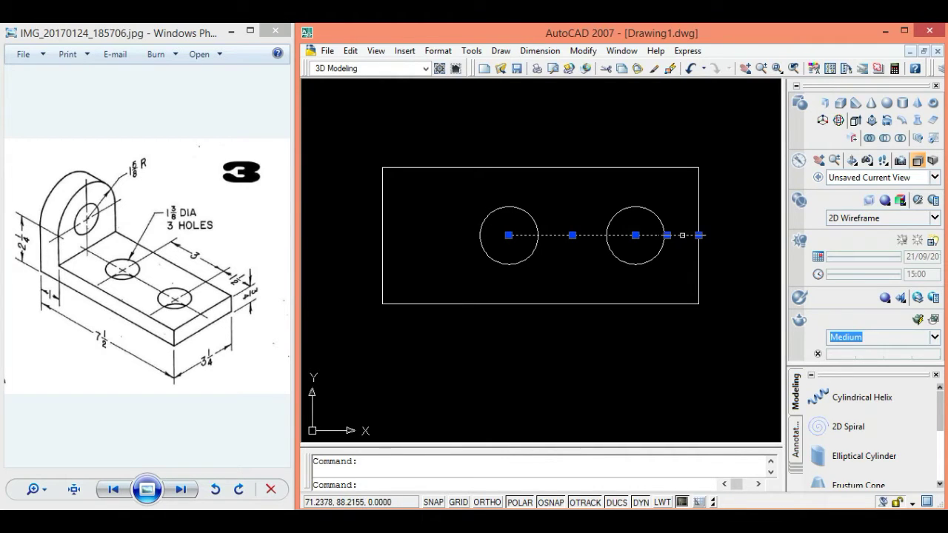
key("Delete")
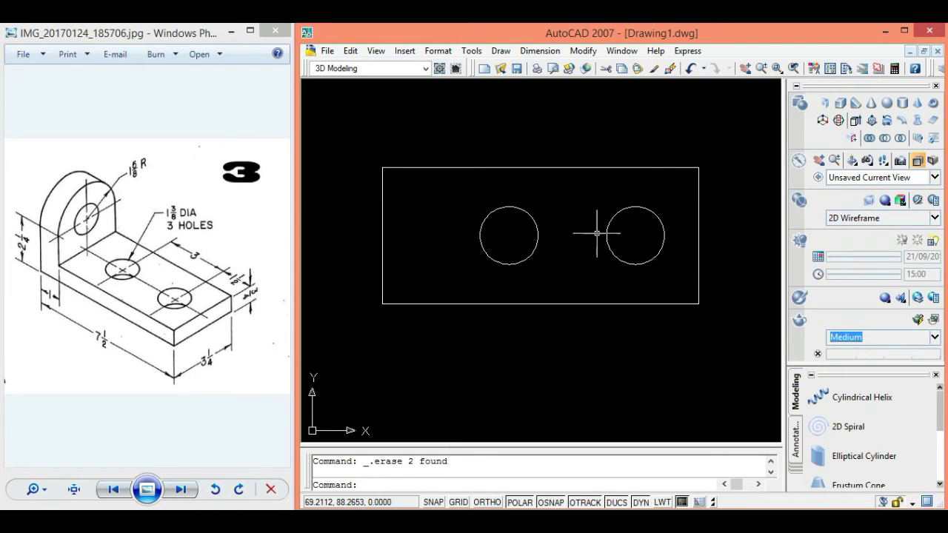
Step: Switch to the Southeast Isometric view and zoom out to fit the plate
left_click(855, 178)
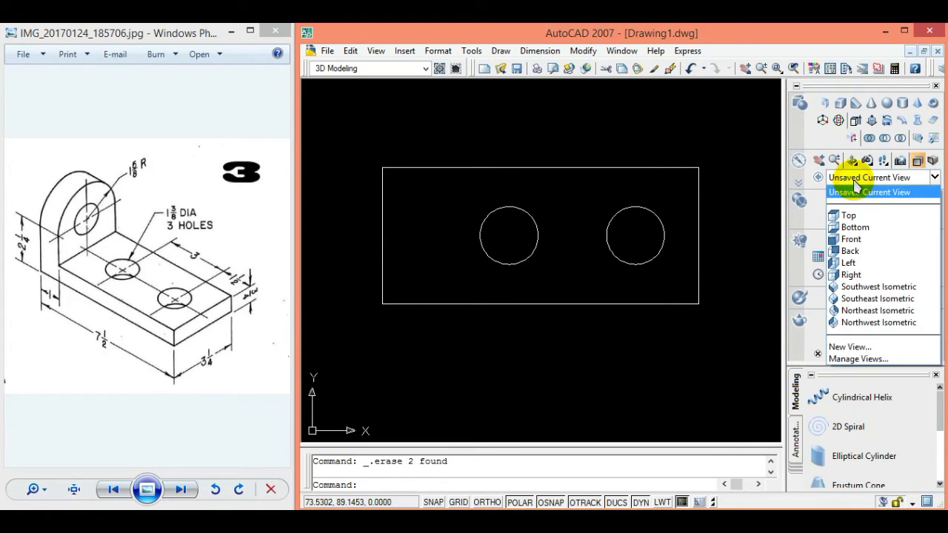
left_click(850, 287)
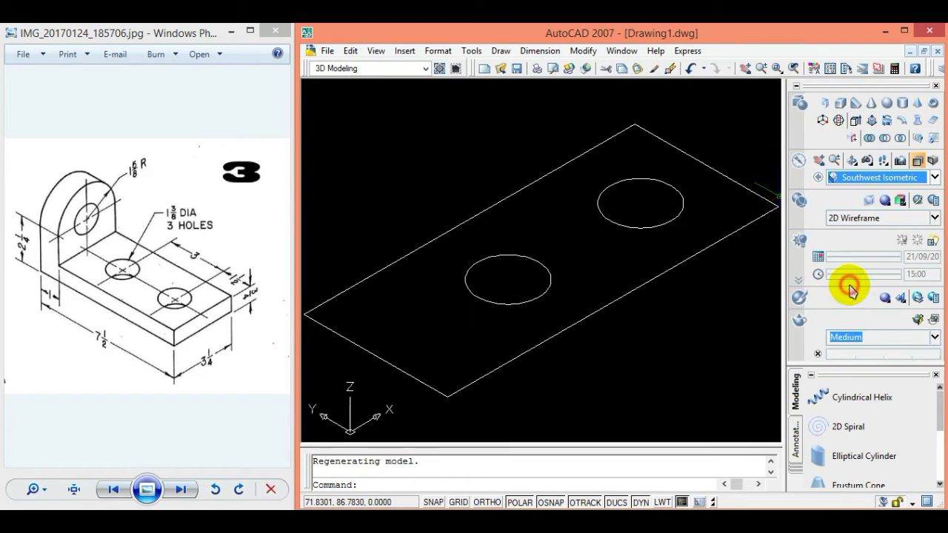
left_click(851, 177)
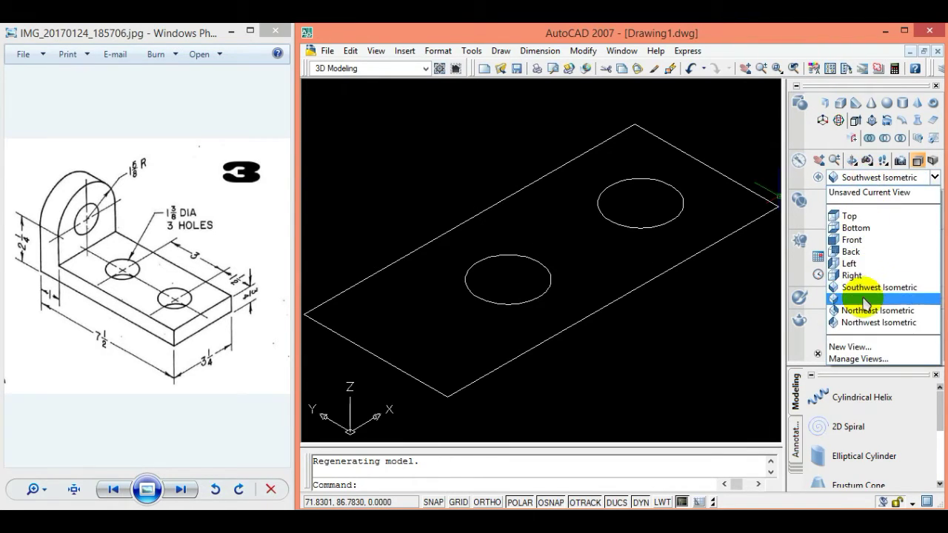
left_click(864, 299)
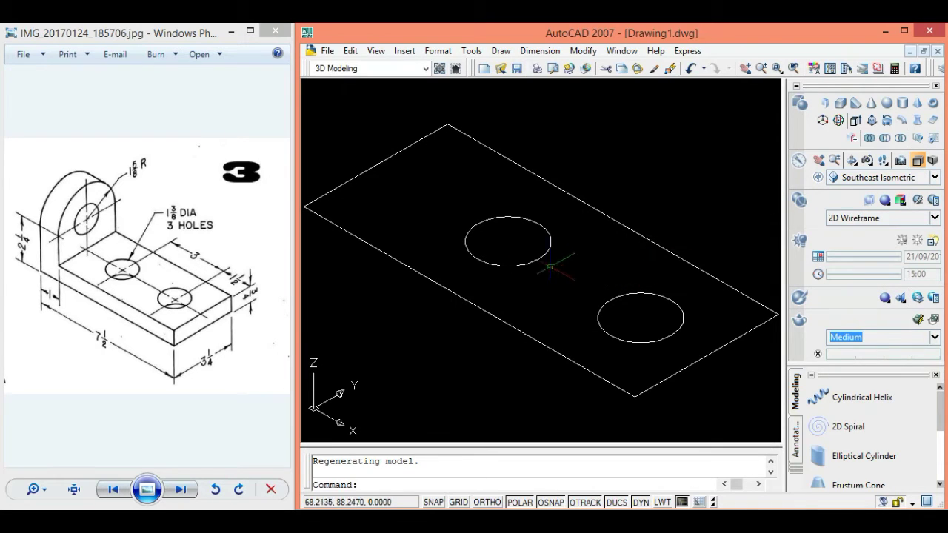
left_click(761, 67)
left_click_drag(600, 205, 588, 271)
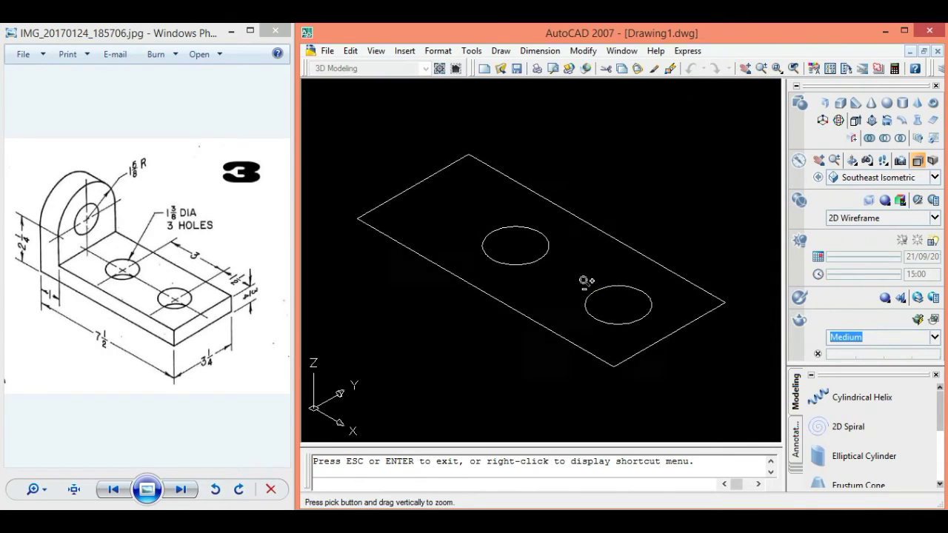
key("Escape")
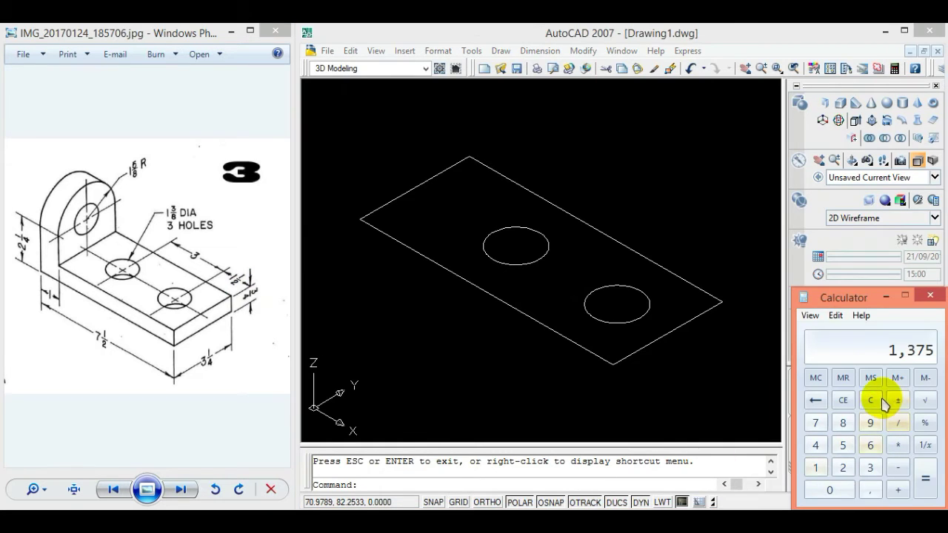
Step: Compute 3 ÷ 4 = 0,75 in Calculator, then bring the AutoCAD drawing back to the front
left_click(870, 399)
left_click(869, 467)
left_click(897, 422)
left_click(815, 445)
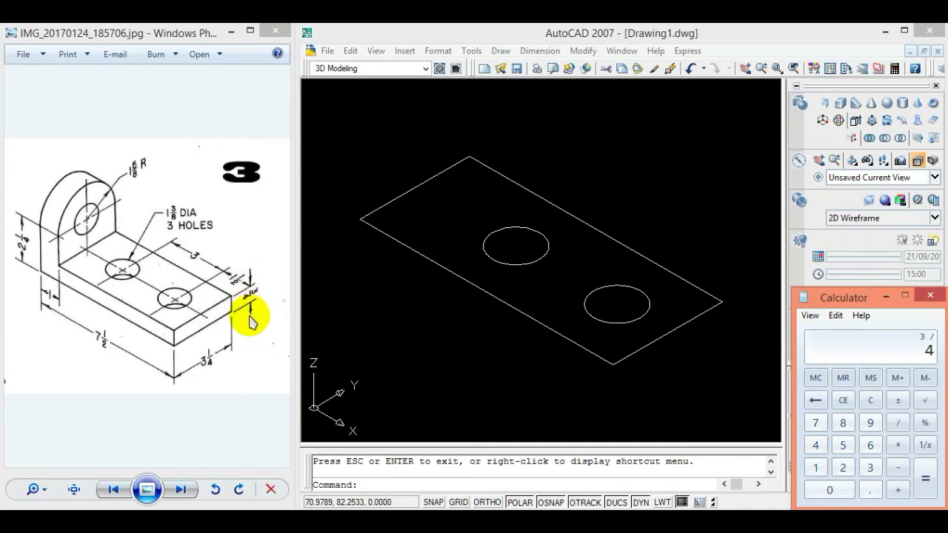
left_click(915, 482)
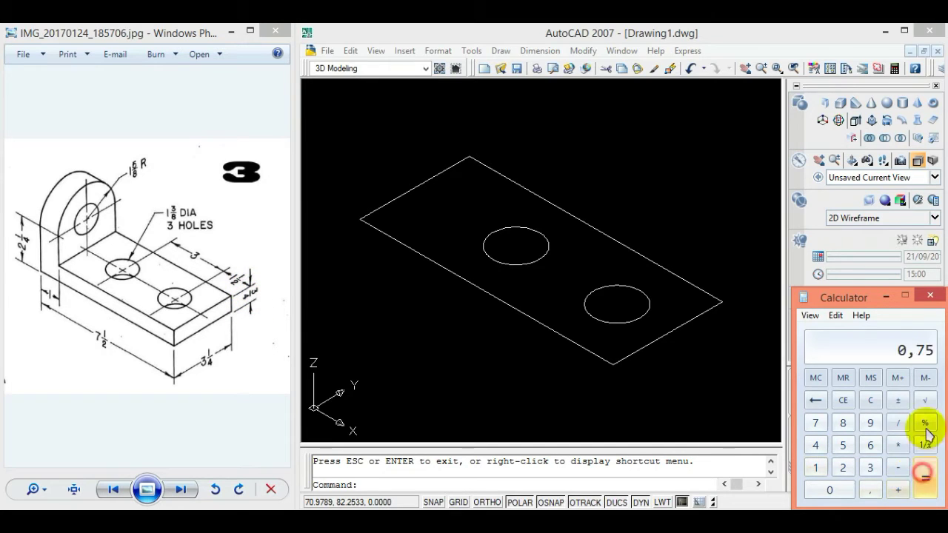
left_click(842, 37)
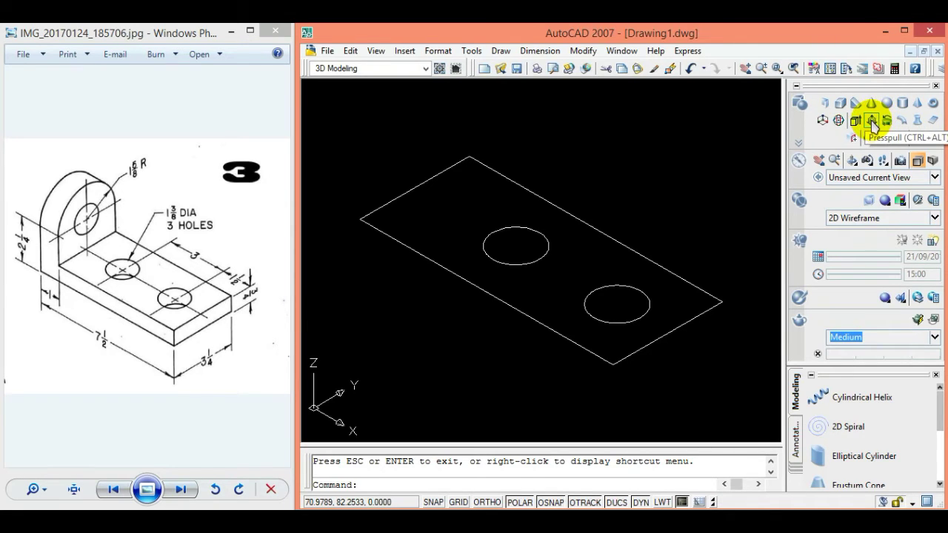
Step: Presspull the two-hole plate region up to a 0.75 thickness
left_click(872, 122)
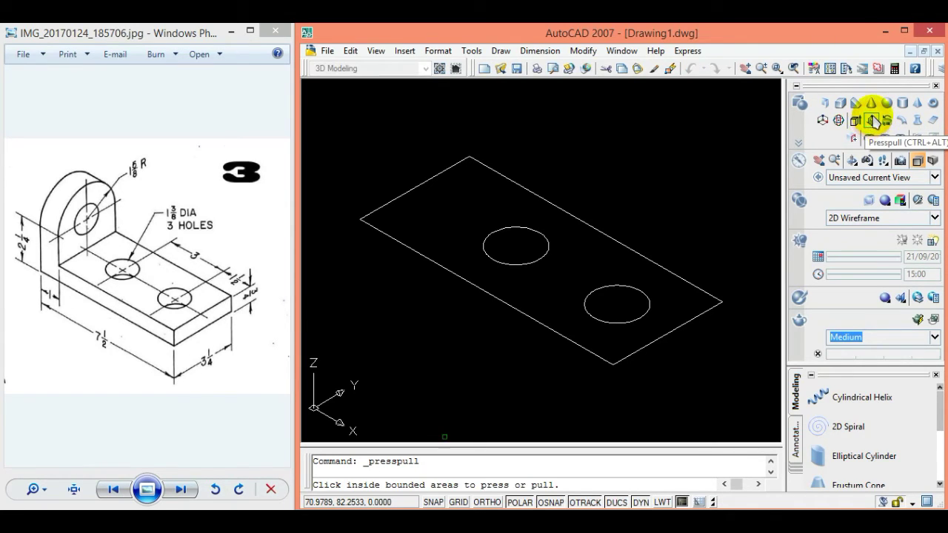
left_click(647, 342)
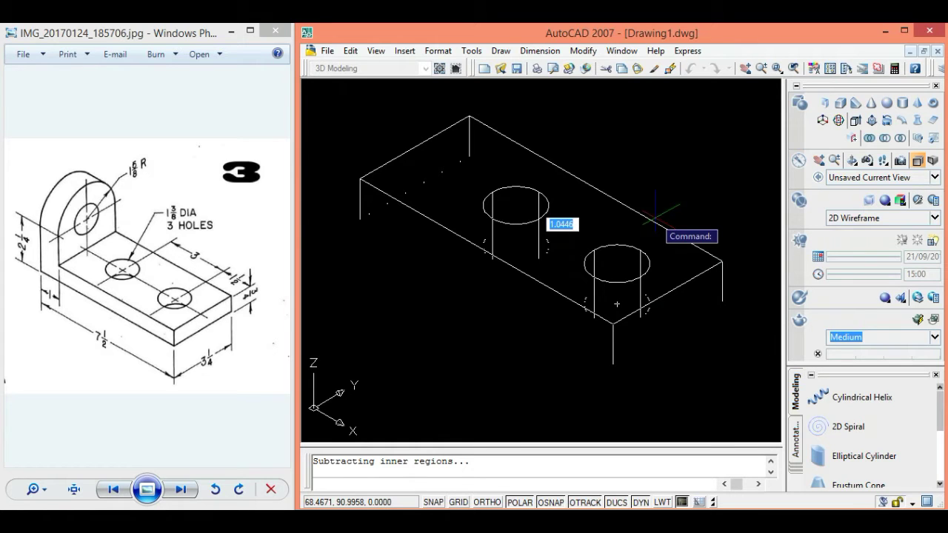
key("alt+Tab")
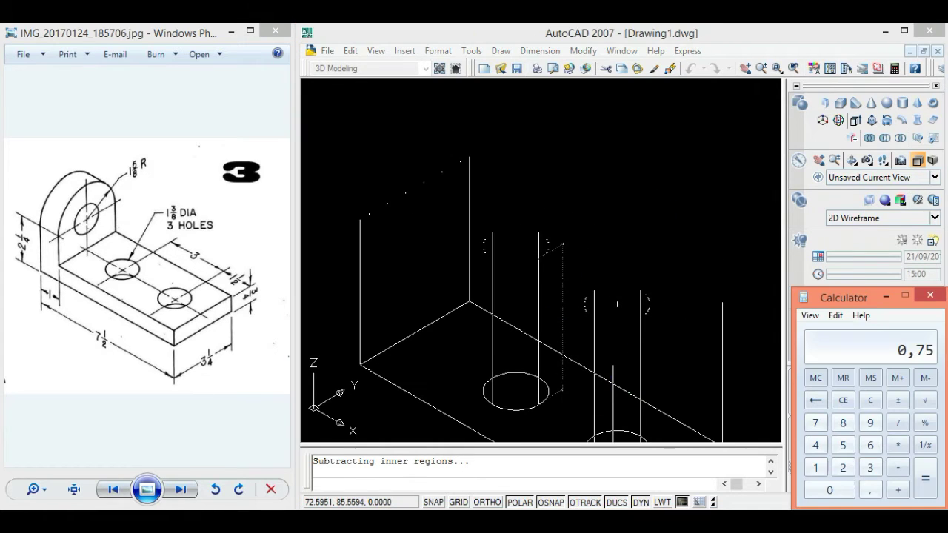
left_click(685, 32)
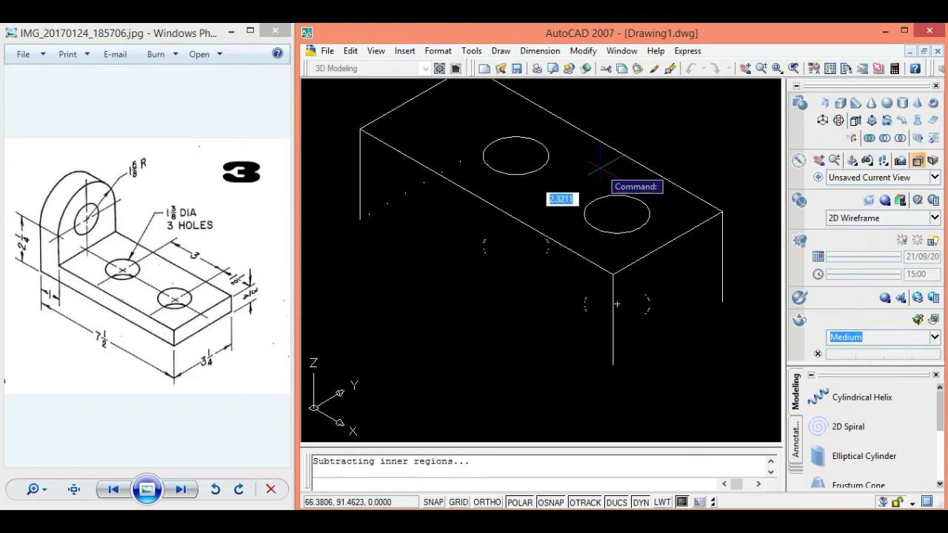
type("0.75")
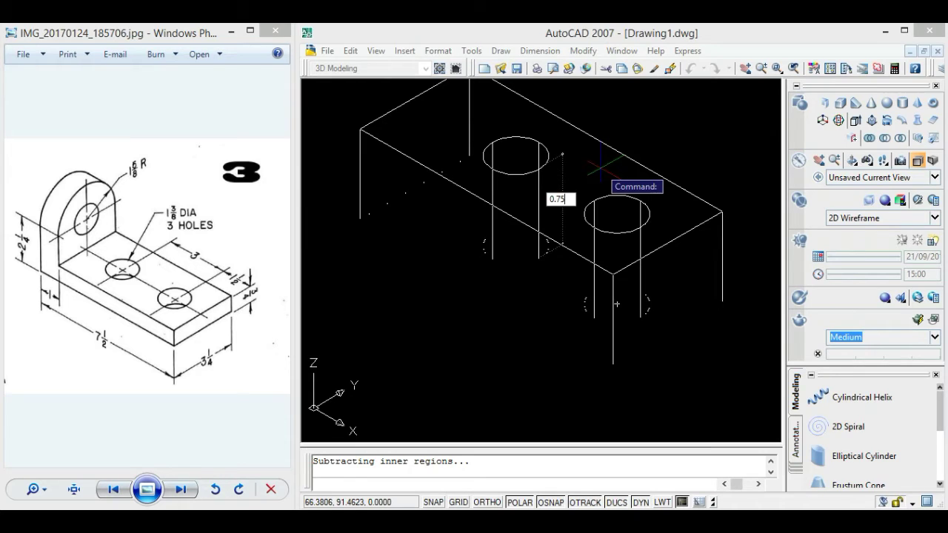
key("Return")
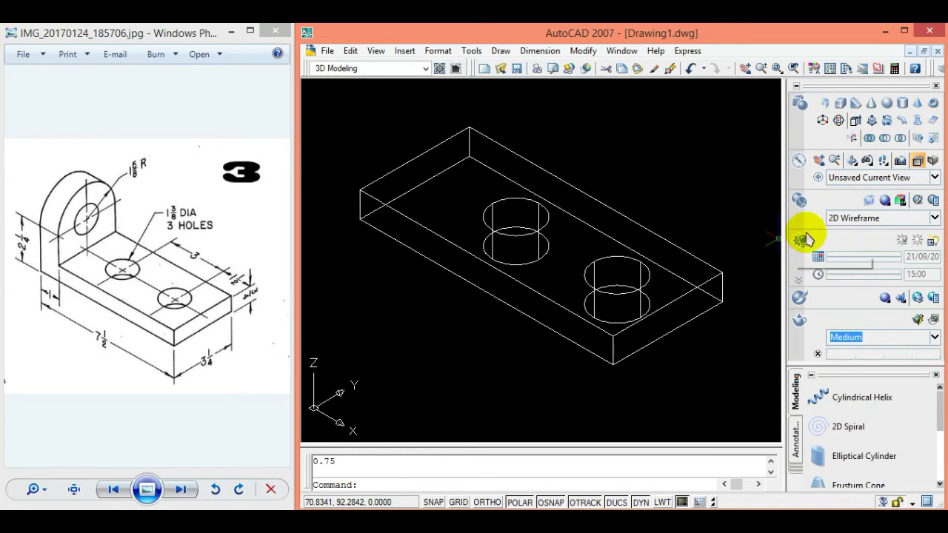
left_click(846, 217)
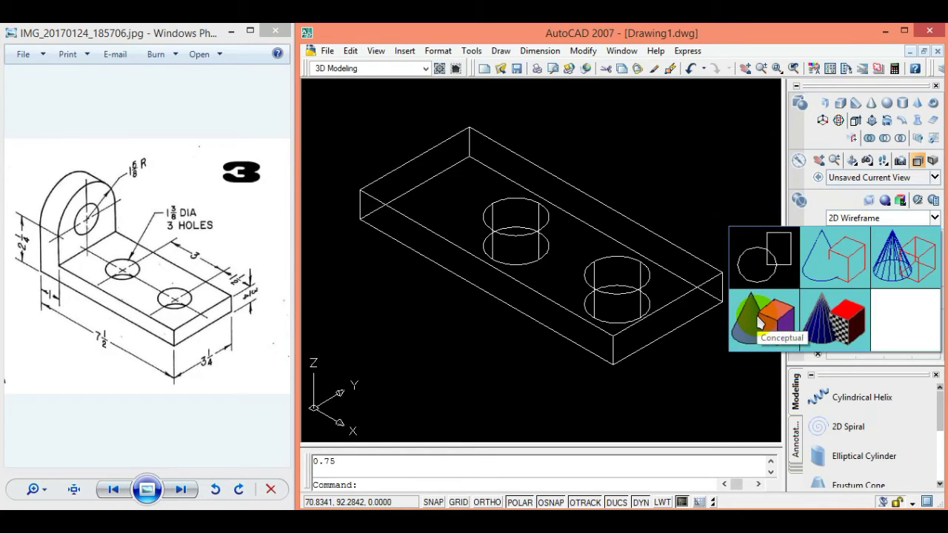
Step: Apply the Conceptual visual style to the plate, briefly toggling back to wireframe
left_click(759, 320)
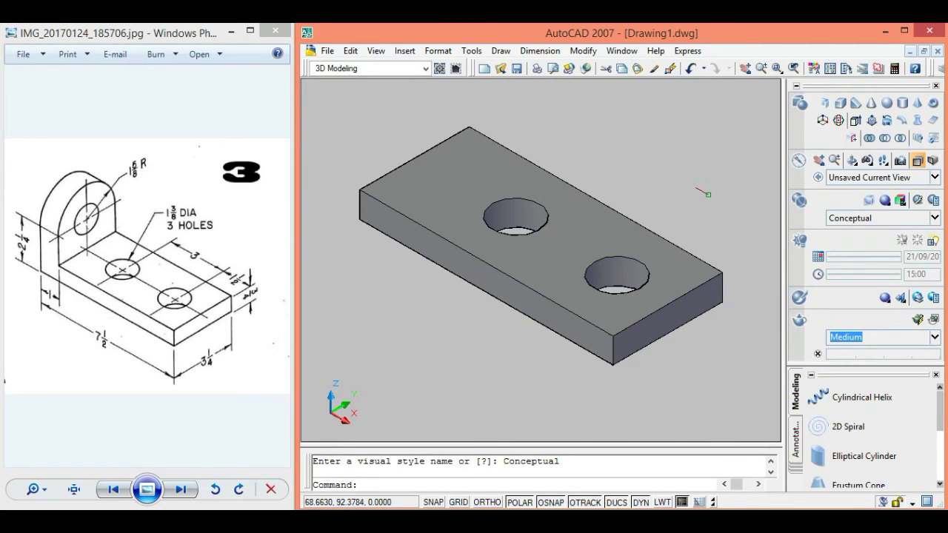
left_click(844, 217)
left_click(759, 320)
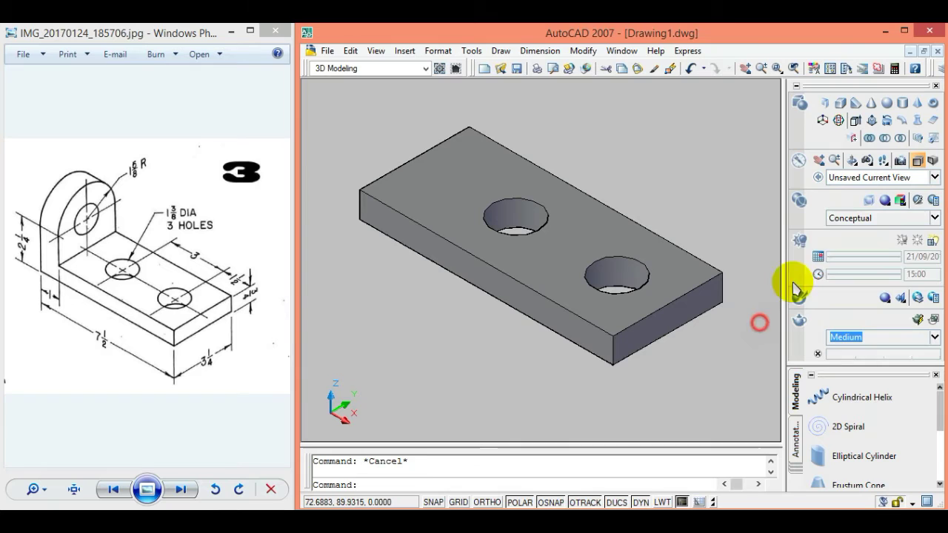
left_click(836, 218)
left_click(770, 271)
left_click(839, 218)
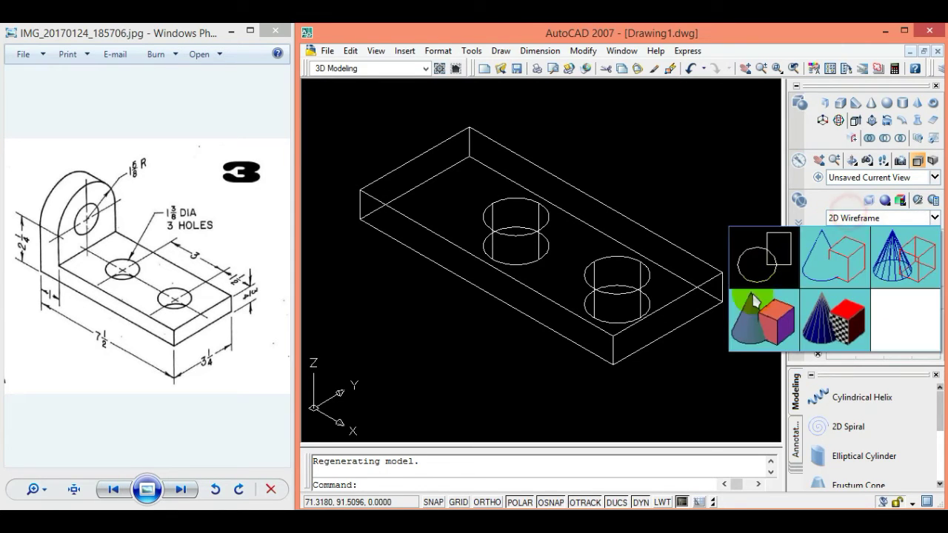
left_click(759, 317)
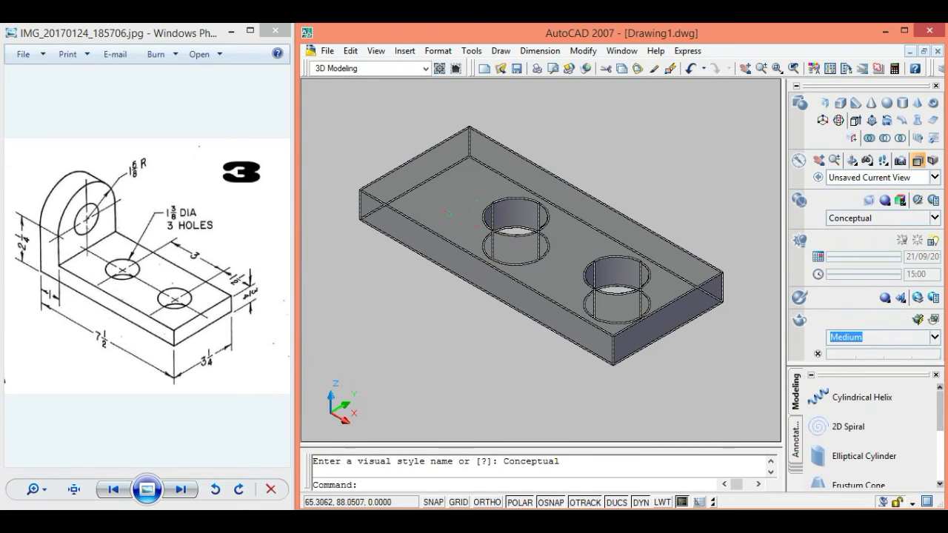
Step: Pan the plate down and right and zoom out to shrink it in view
left_click(744, 68)
left_click_drag(593, 168, 619, 205)
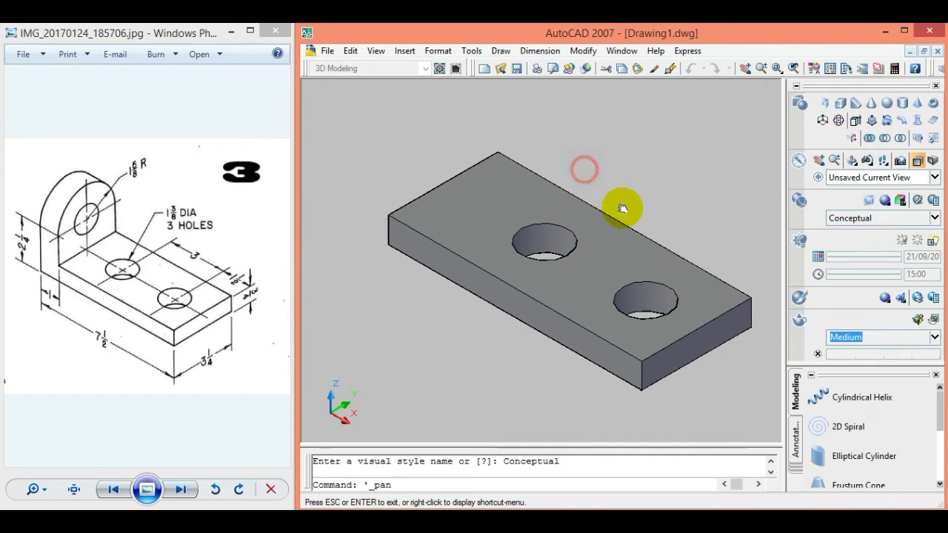
left_click(760, 68)
left_click_drag(641, 169, 622, 233)
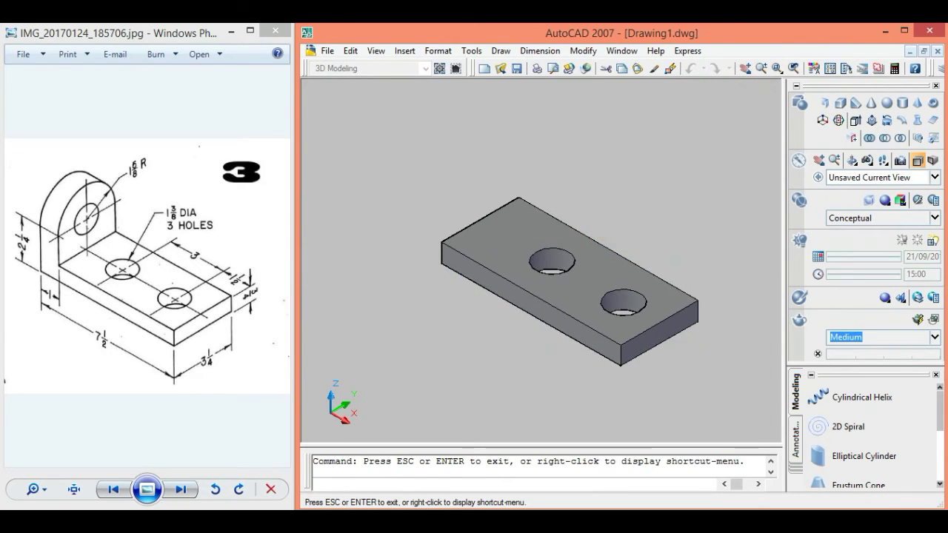
key("Escape")
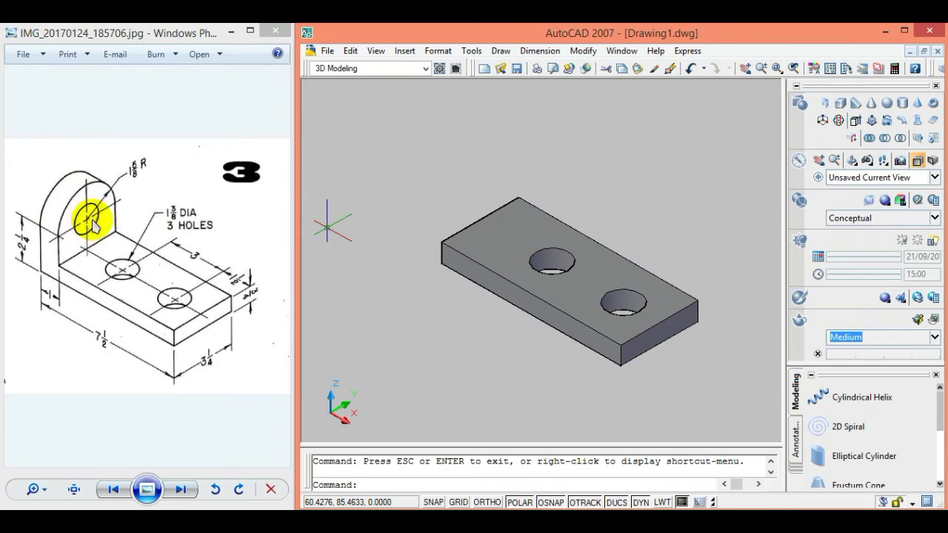
Step: Switch to the Right preset view, zoom out, and pan the plate lower in view
left_click(866, 179)
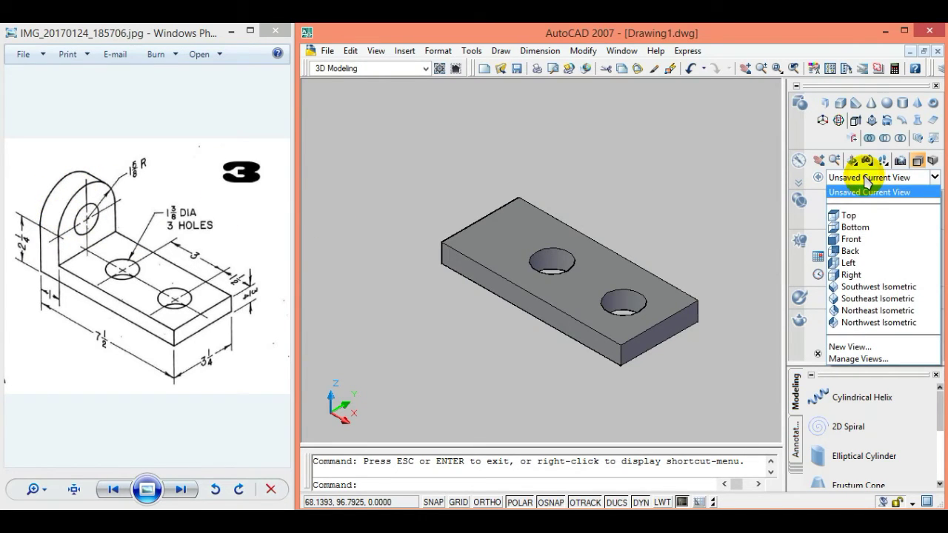
left_click(874, 275)
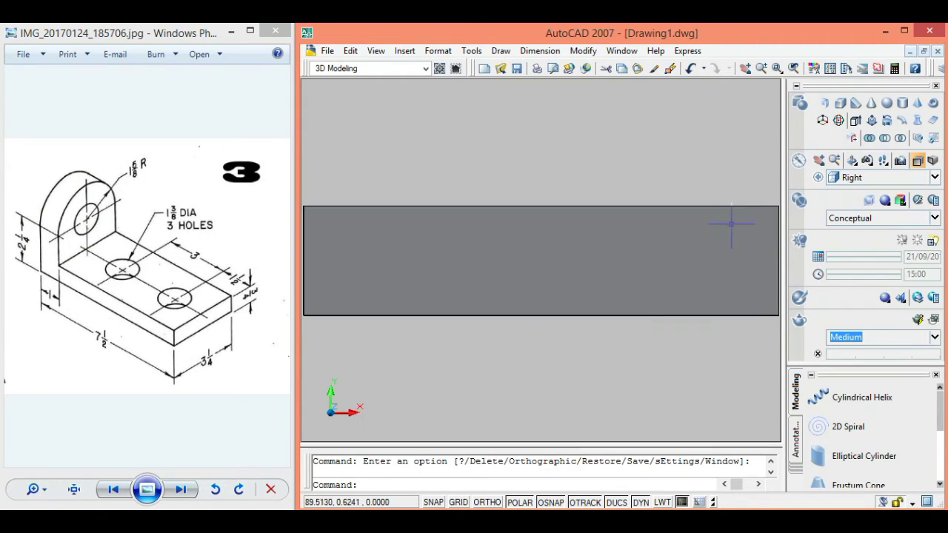
left_click(761, 68)
left_click_drag(679, 144, 665, 220)
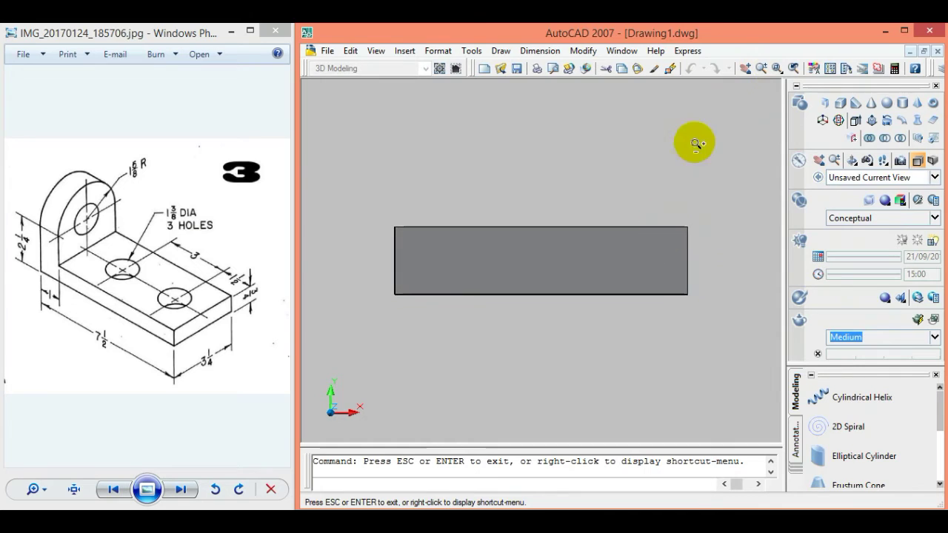
left_click_drag(727, 149, 717, 201)
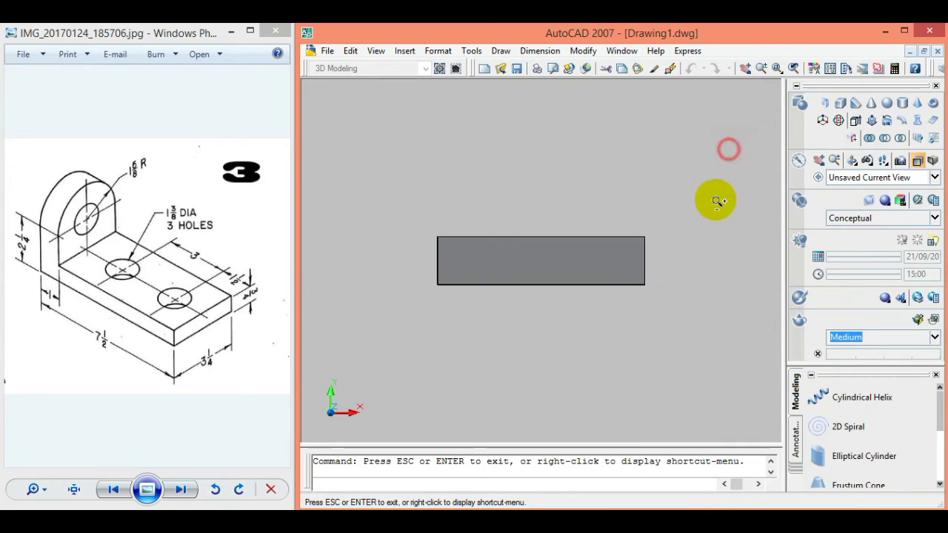
left_click(744, 68)
left_click_drag(627, 195, 637, 273)
key("Escape")
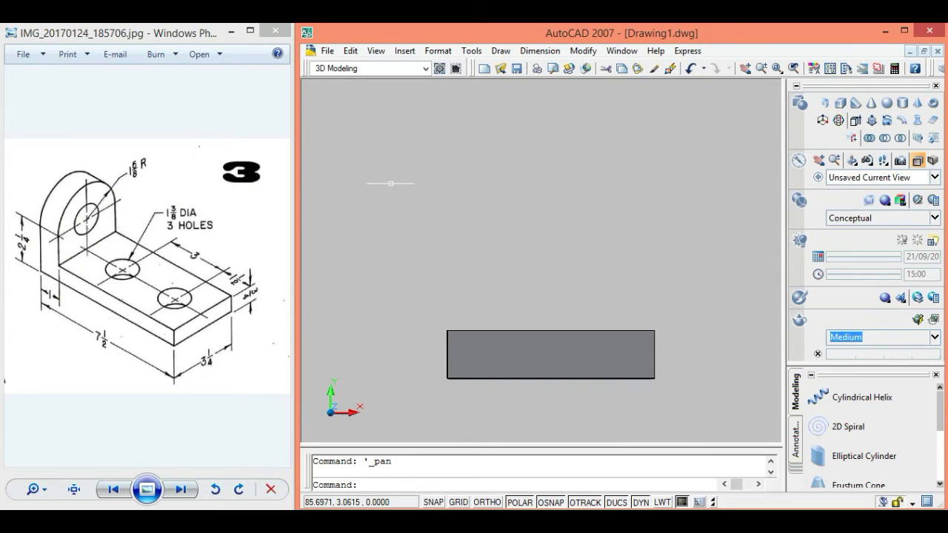
left_click(539, 50)
mouse_move(500, 51)
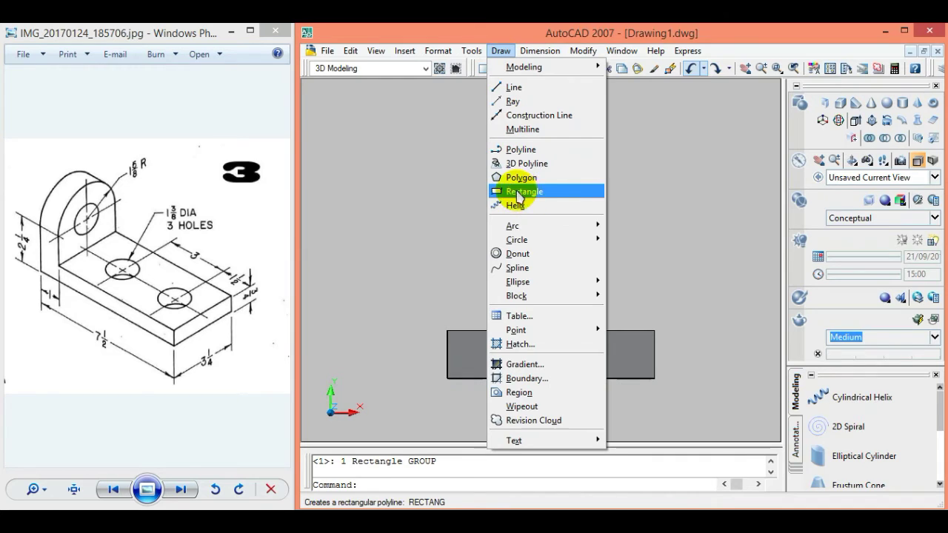
Step: Draw a 3.25 × 2.25 rectangle above the edge-on plate and pan to recentre
left_click(528, 191)
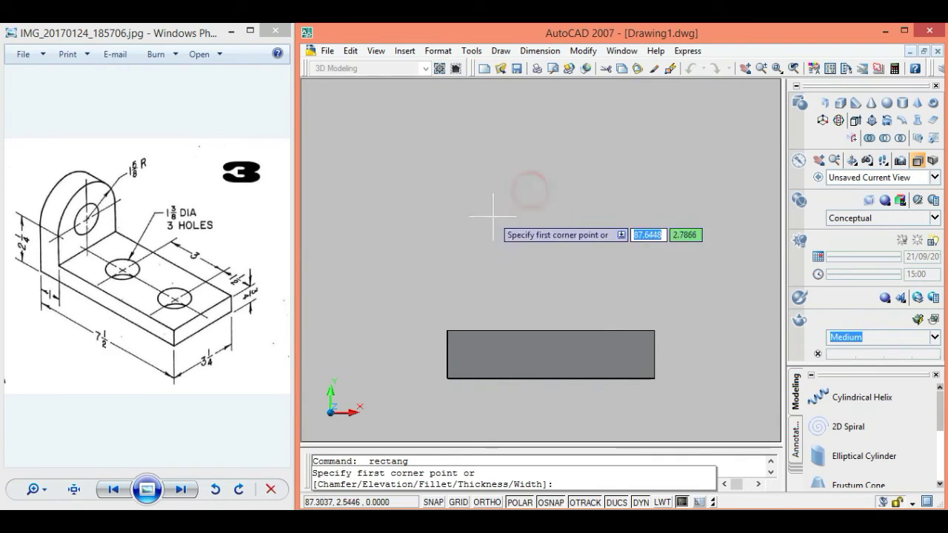
left_click(433, 282)
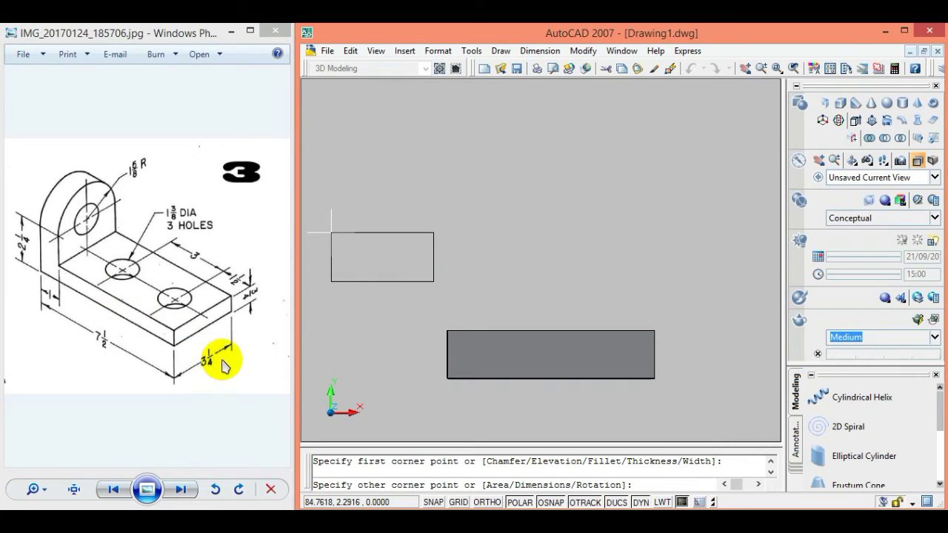
type("3.25")
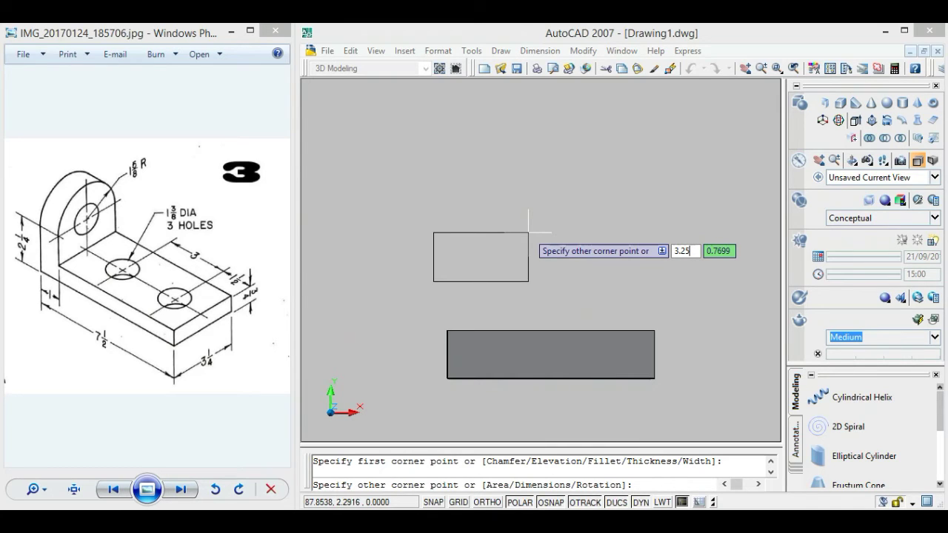
key("Tab")
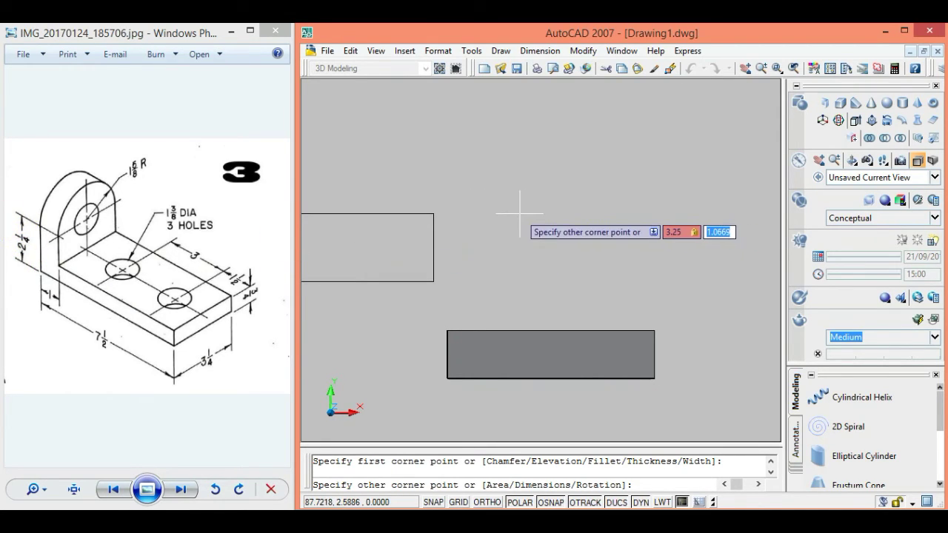
type("2.25")
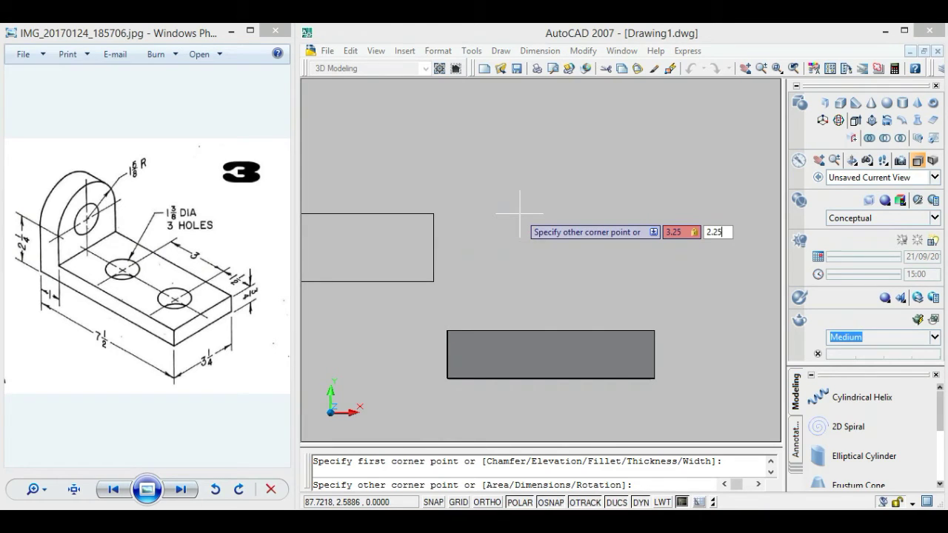
key("Return")
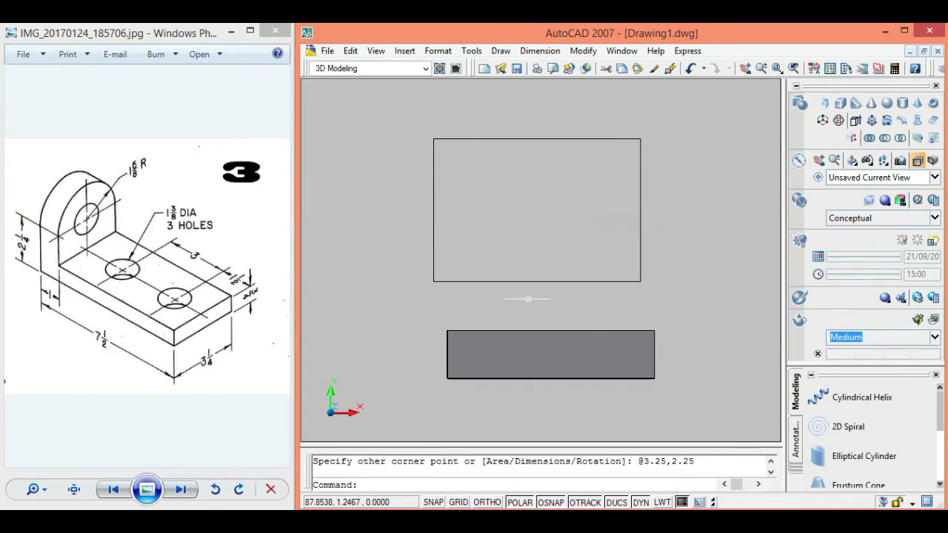
left_click(745, 68)
left_click_drag(603, 184, 592, 217)
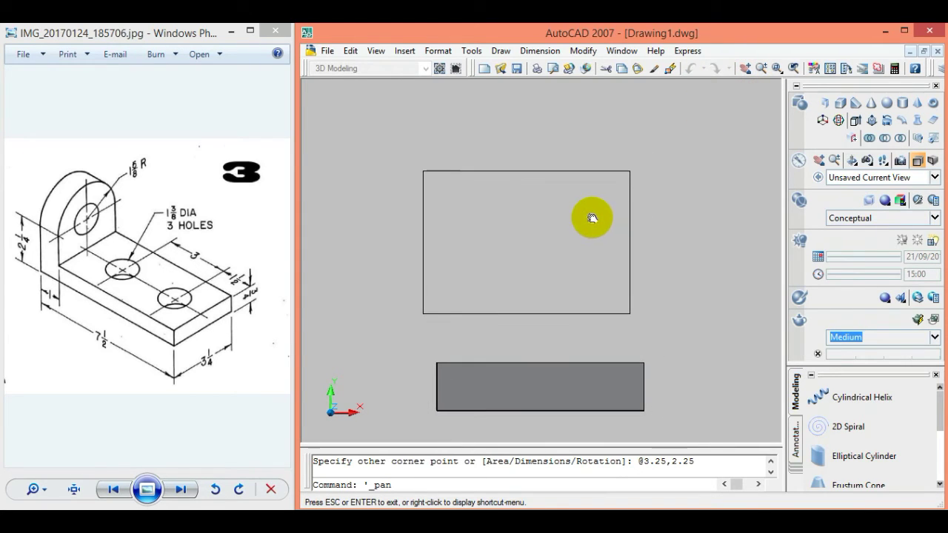
key("Escape")
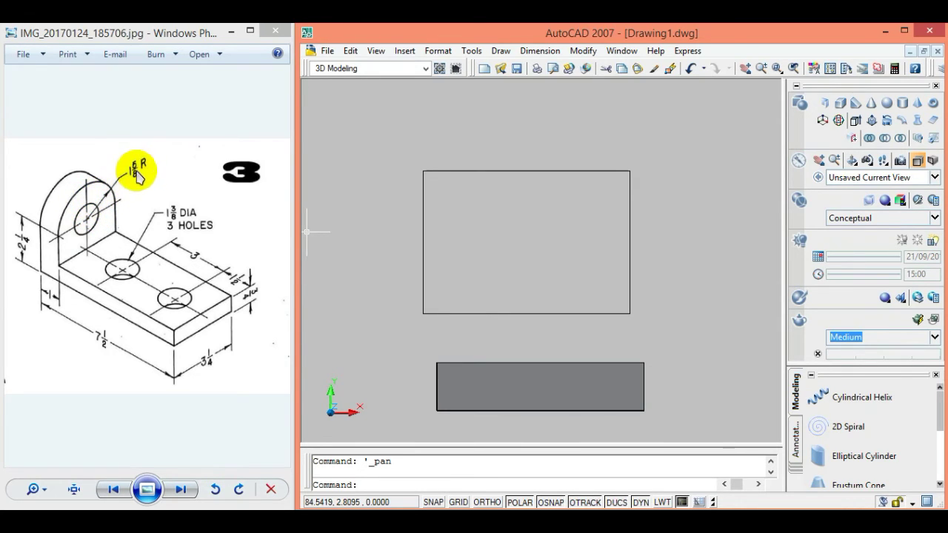
Step: Compute 5/8 + 1 = 1,625 in Calculator for the circle radius
key("alt+Tab")
left_click(871, 400)
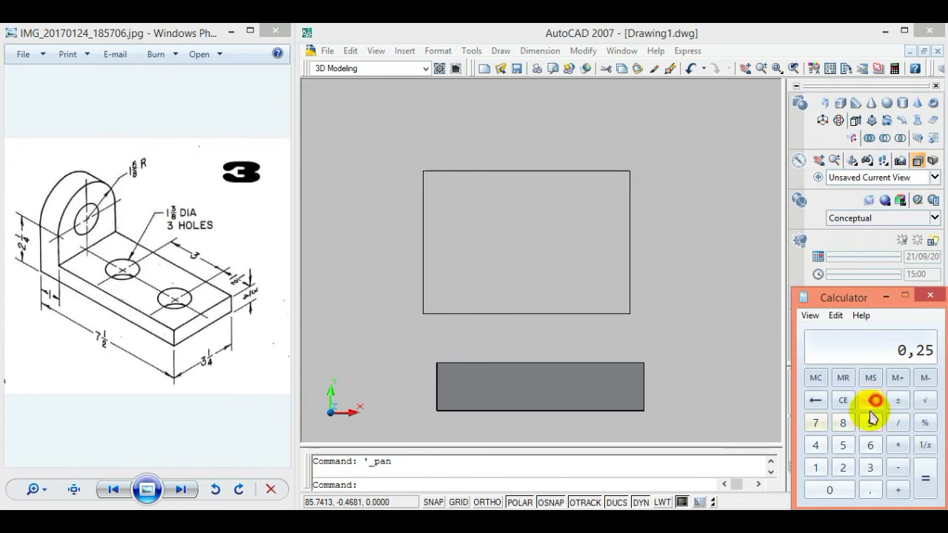
left_click(842, 445)
left_click(896, 424)
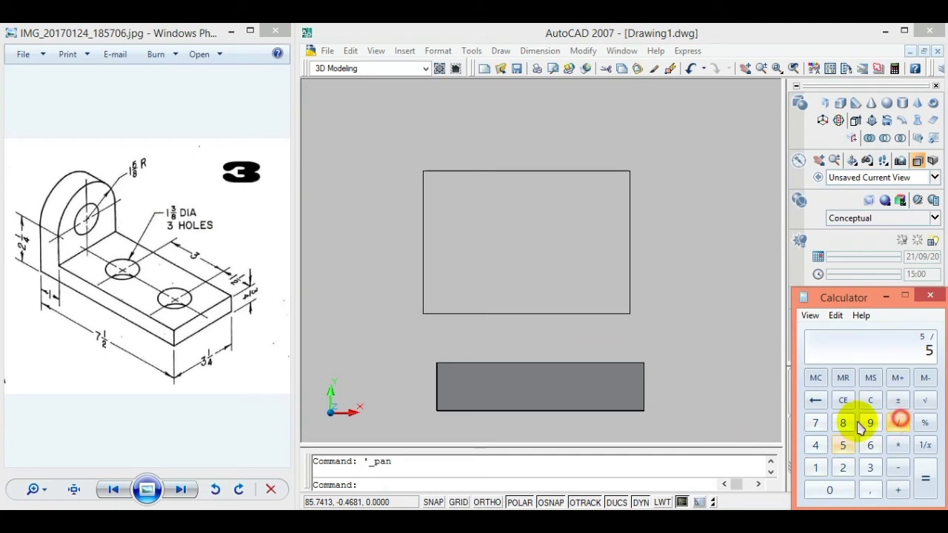
left_click(843, 423)
left_click(925, 478)
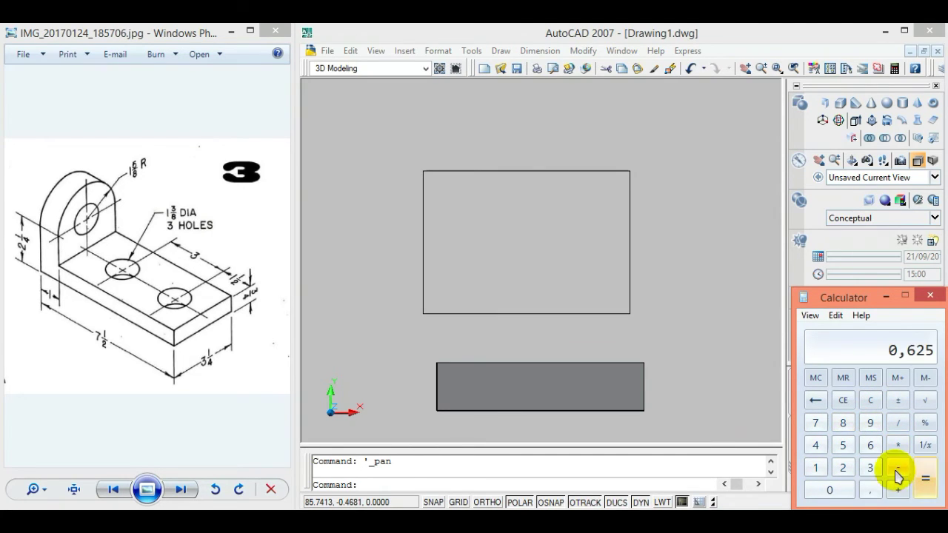
left_click(897, 489)
left_click(815, 467)
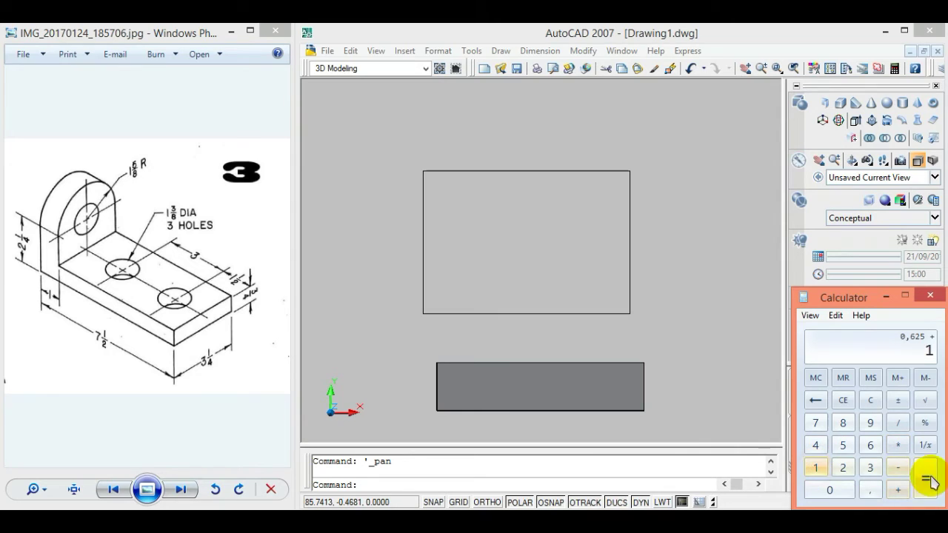
left_click(924, 478)
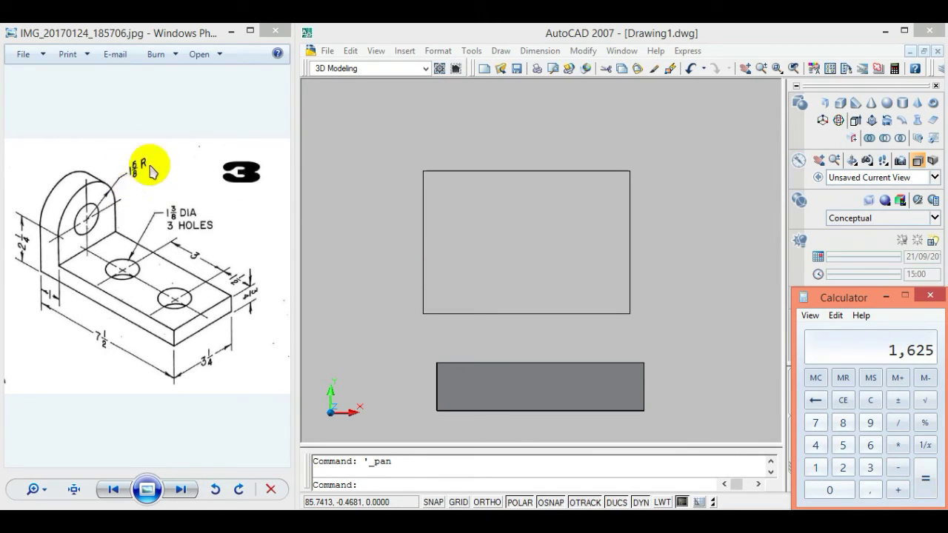
Step: Draw a radius 1.625 circle centred on the rectangle's top-edge midpoint
left_click(499, 51)
mouse_move(517, 240)
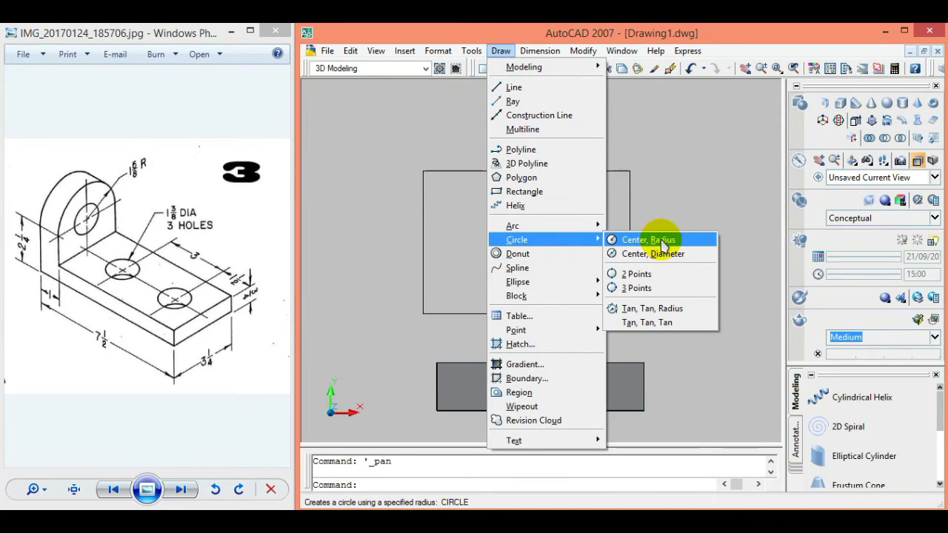
left_click(675, 240)
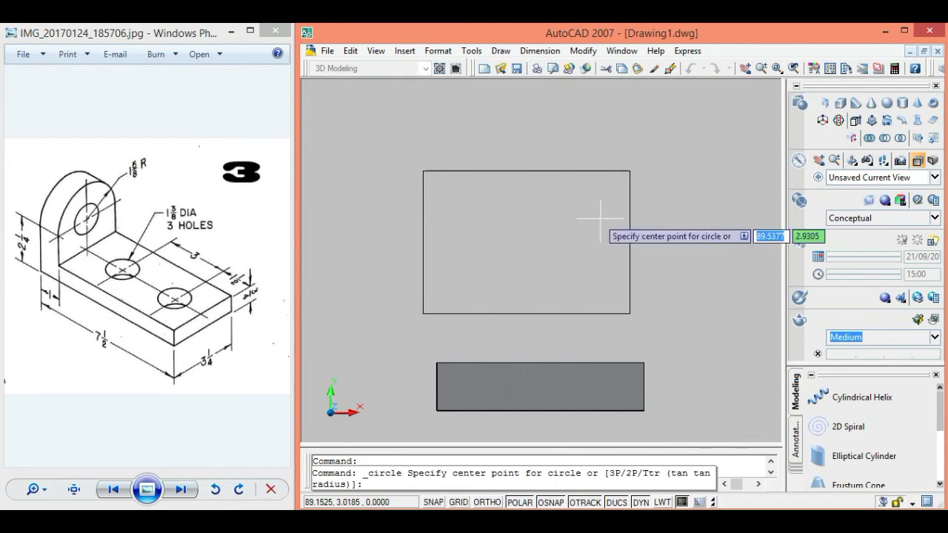
left_click(526, 171)
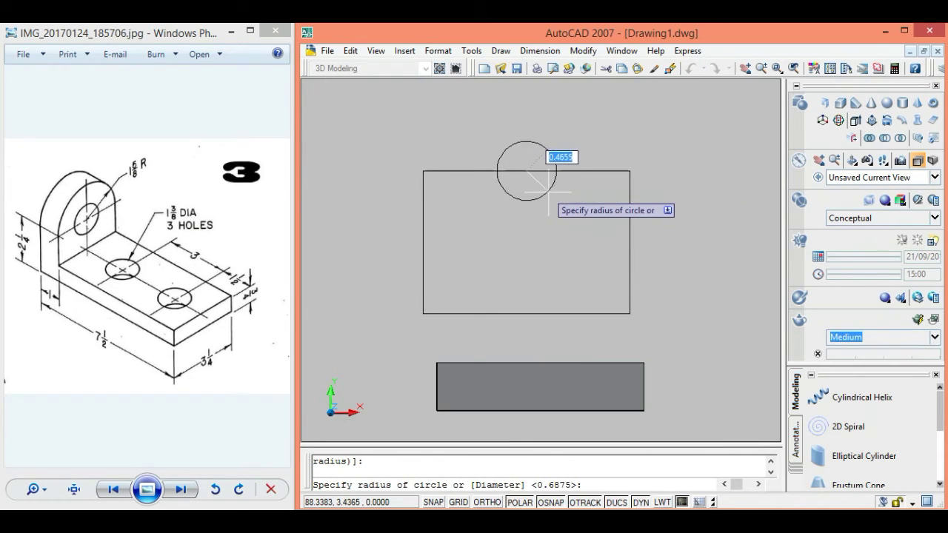
type("1.")
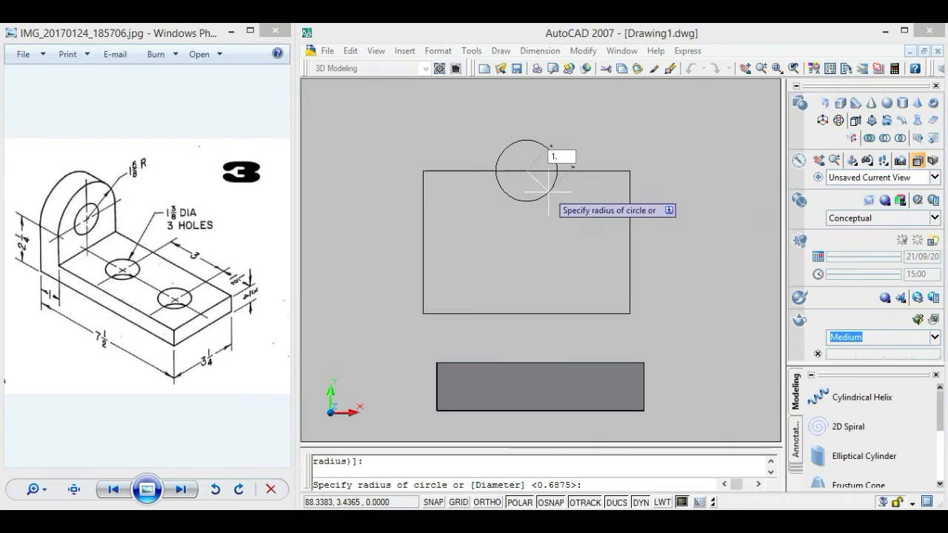
key("Return")
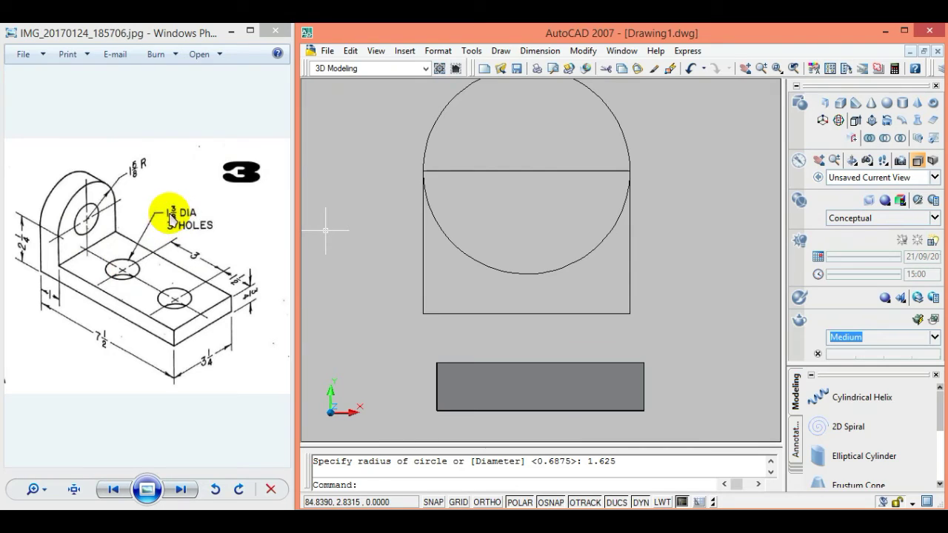
Step: Compute 3/8 + 1 = 1,375 in Calculator for the hole diameter
key("alt+Tab")
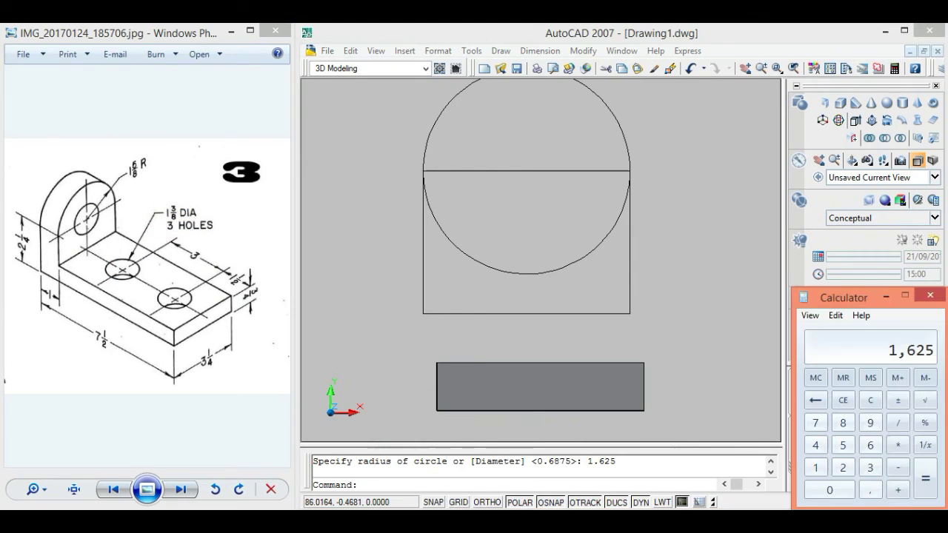
left_click(871, 400)
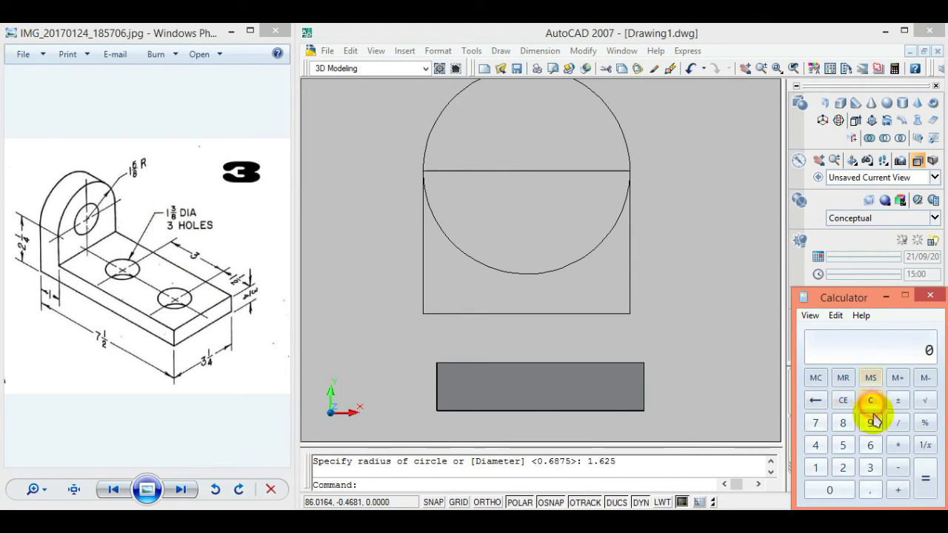
left_click(869, 467)
left_click(897, 423)
left_click(843, 423)
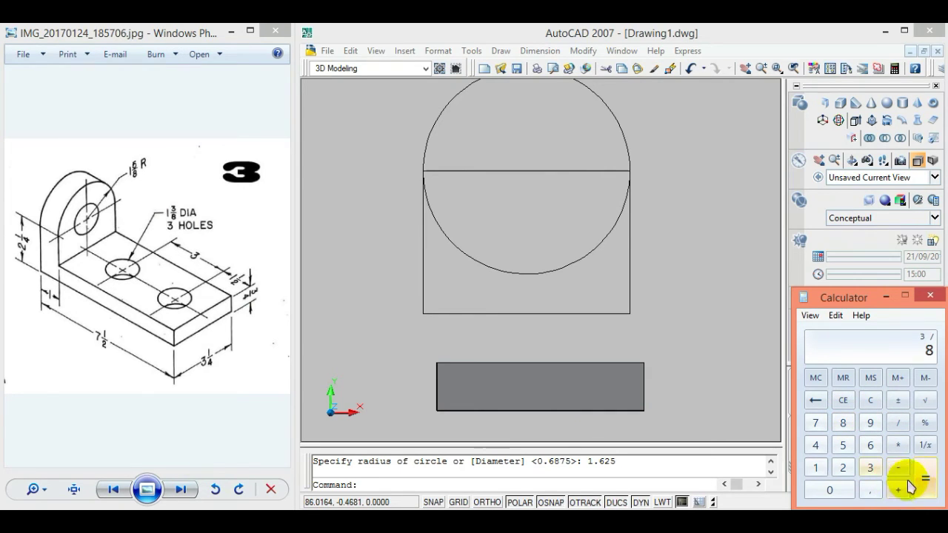
left_click(924, 477)
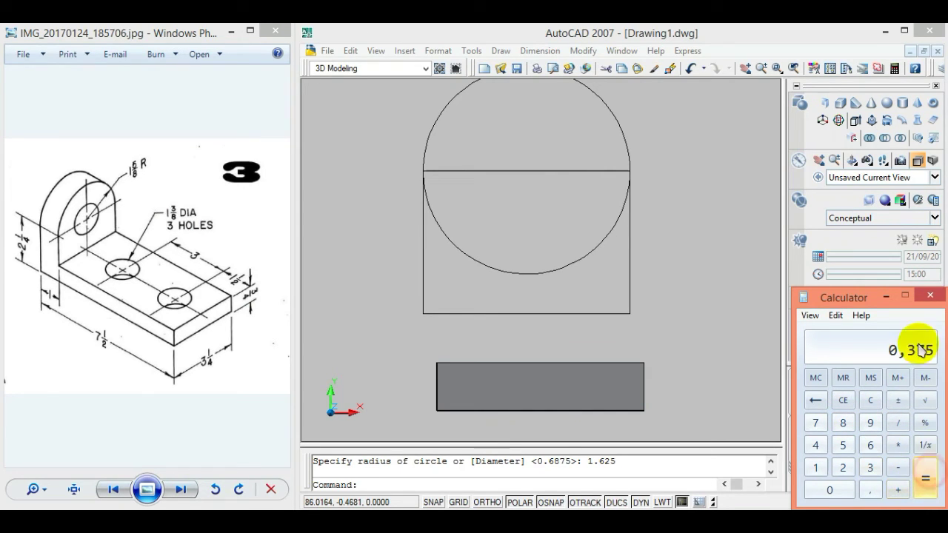
left_click(897, 489)
left_click(815, 467)
left_click(925, 478)
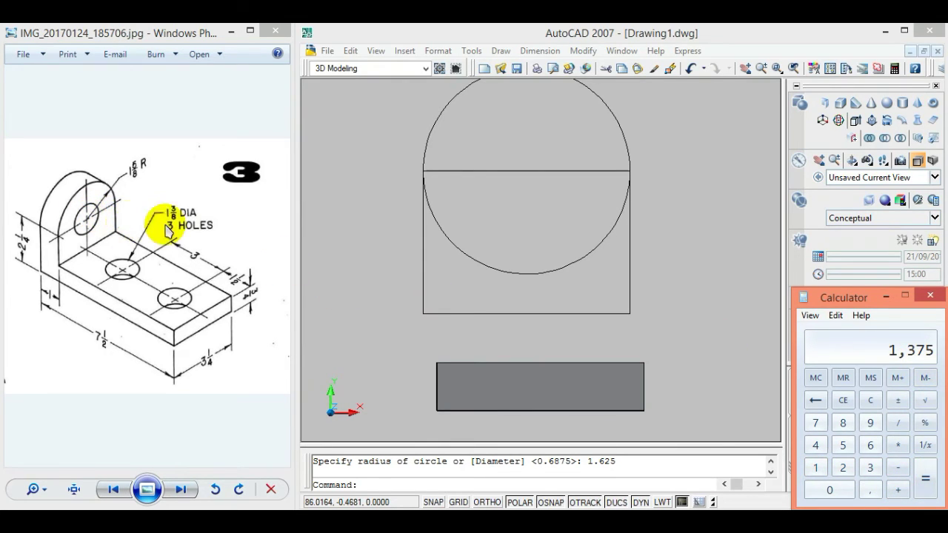
Step: Draw a 1.375-diameter circle centred on the same top-edge midpoint
left_click(497, 52)
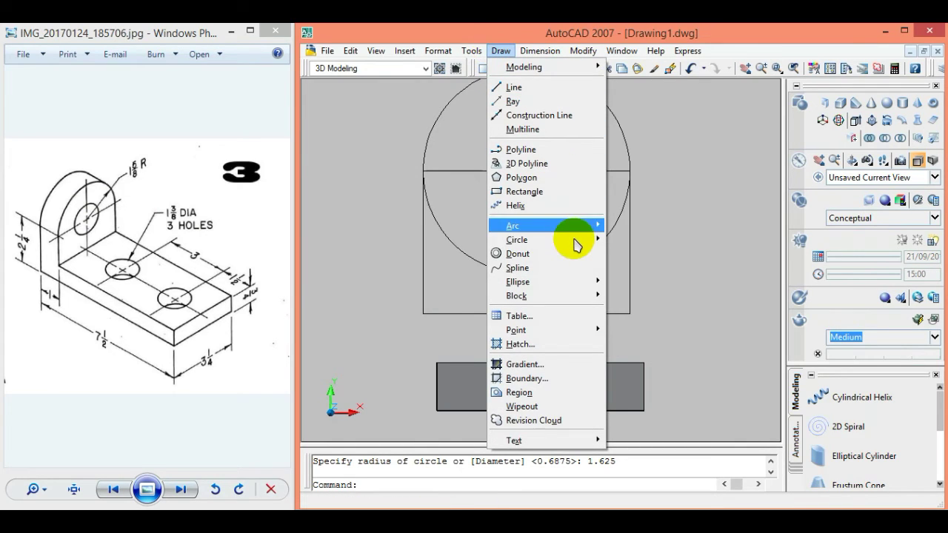
mouse_move(516, 239)
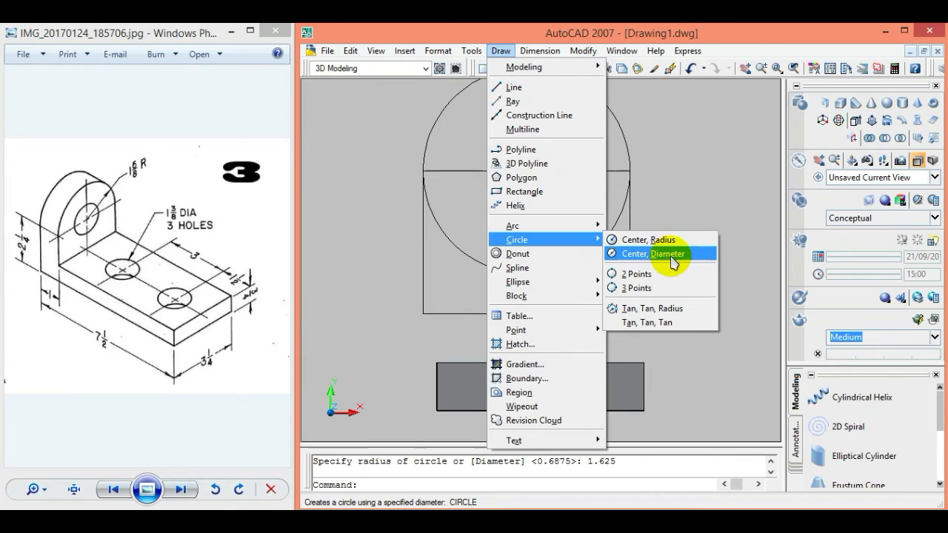
left_click(680, 254)
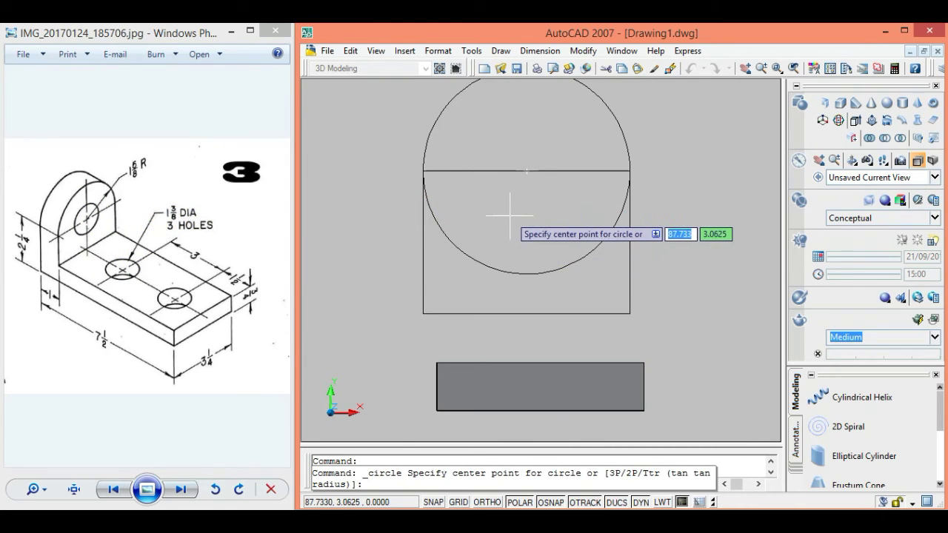
key("alt+Tab")
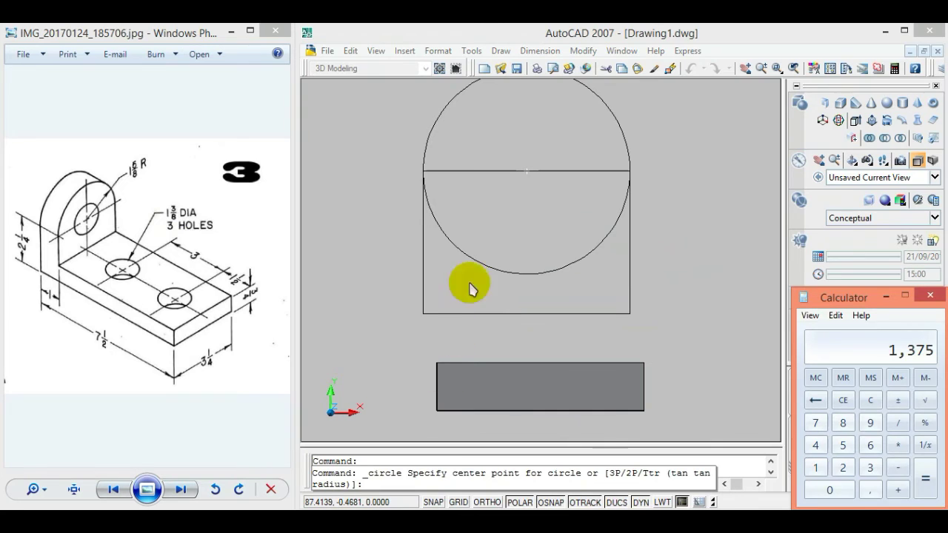
left_click(548, 33)
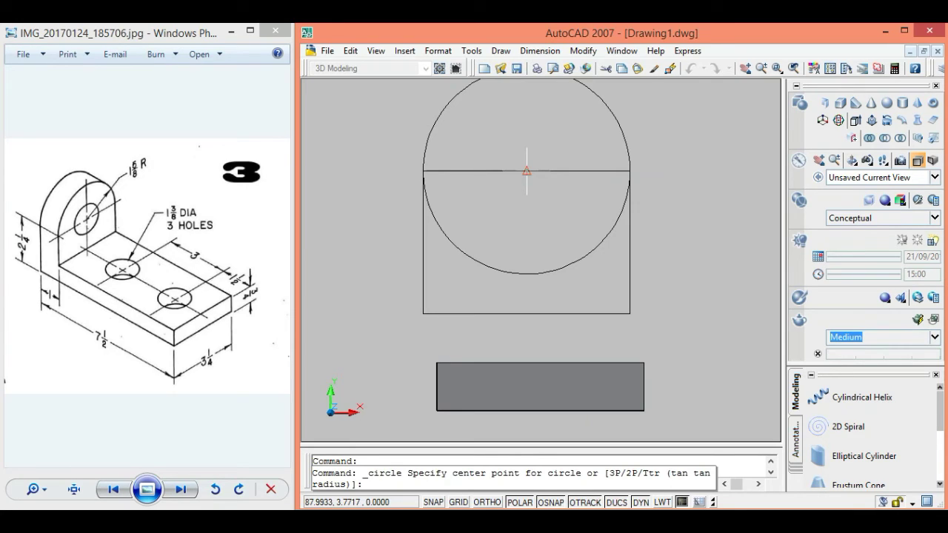
left_click(526, 171)
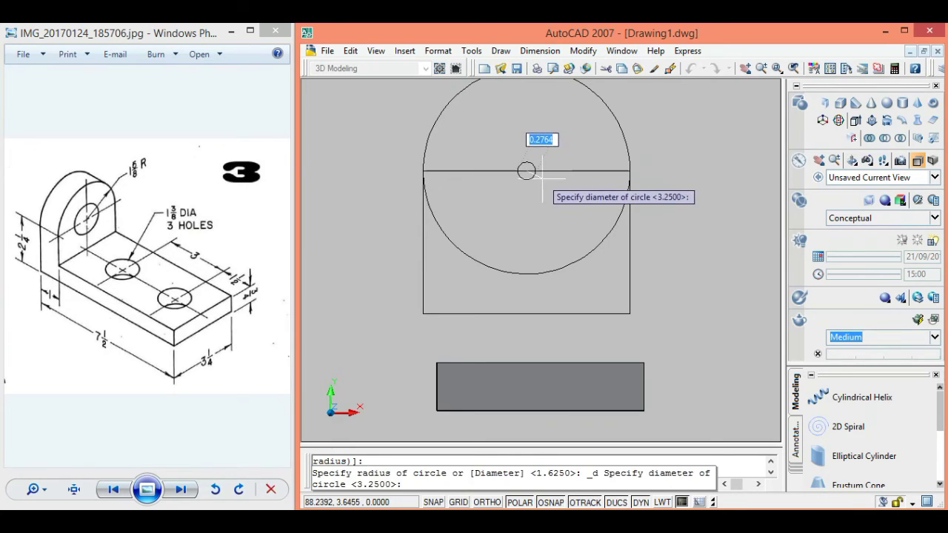
type("1.375")
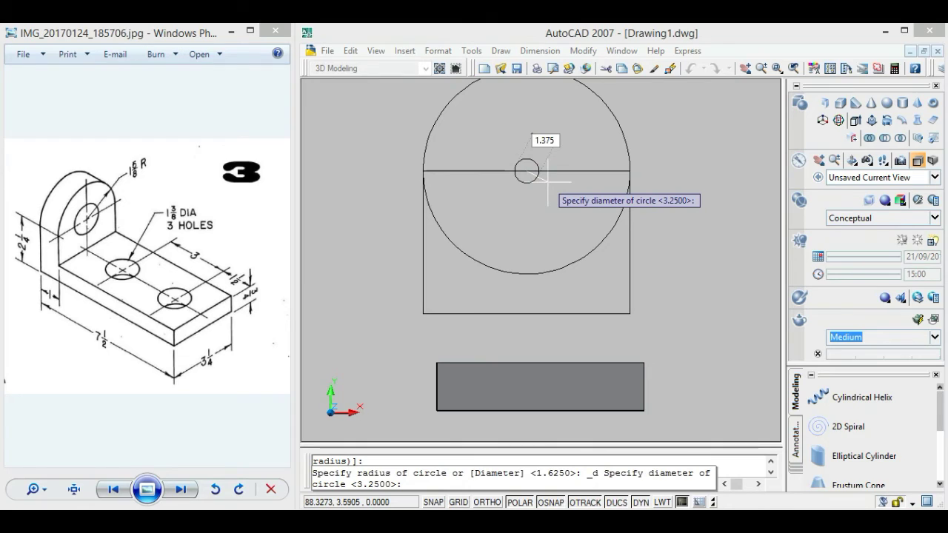
key("Return")
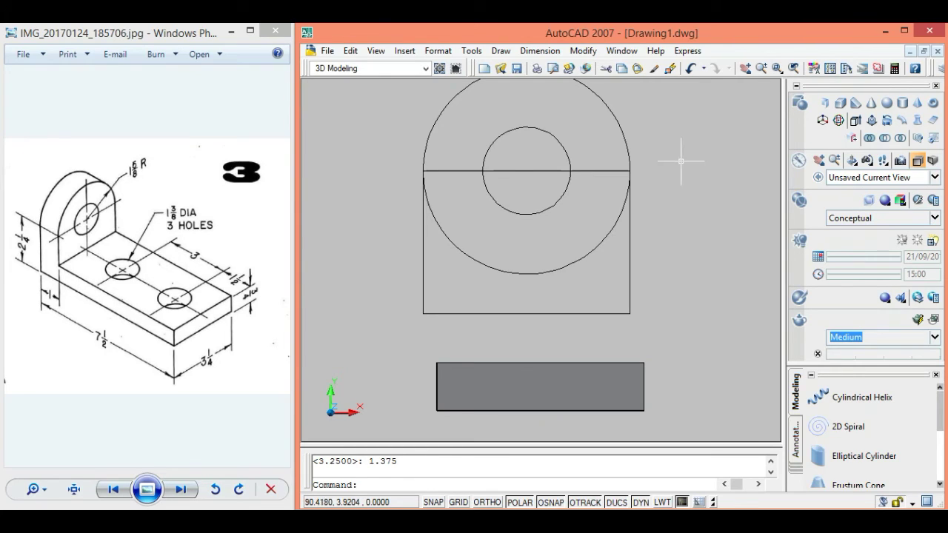
Step: Switch to Southeast Isometric and move the upright outline with its circles beside the base plate
left_click(844, 177)
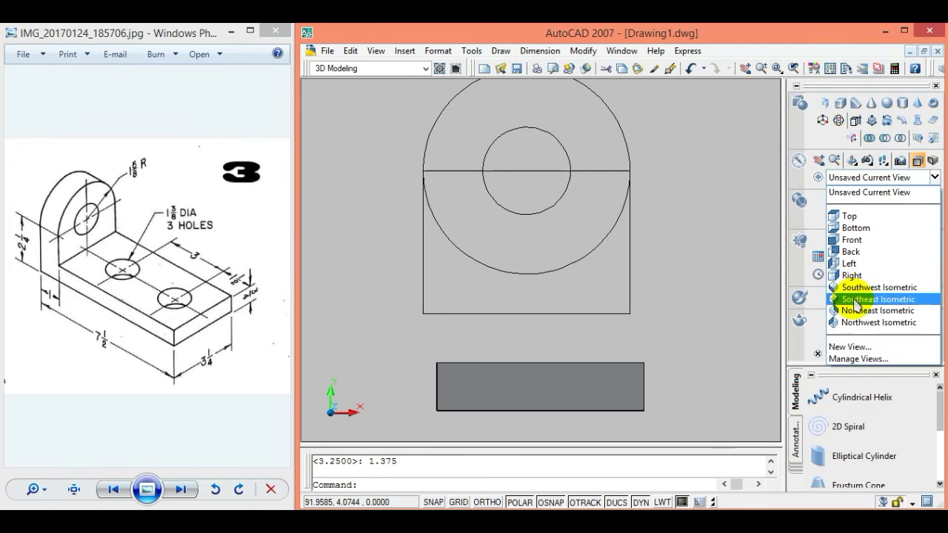
left_click(855, 303)
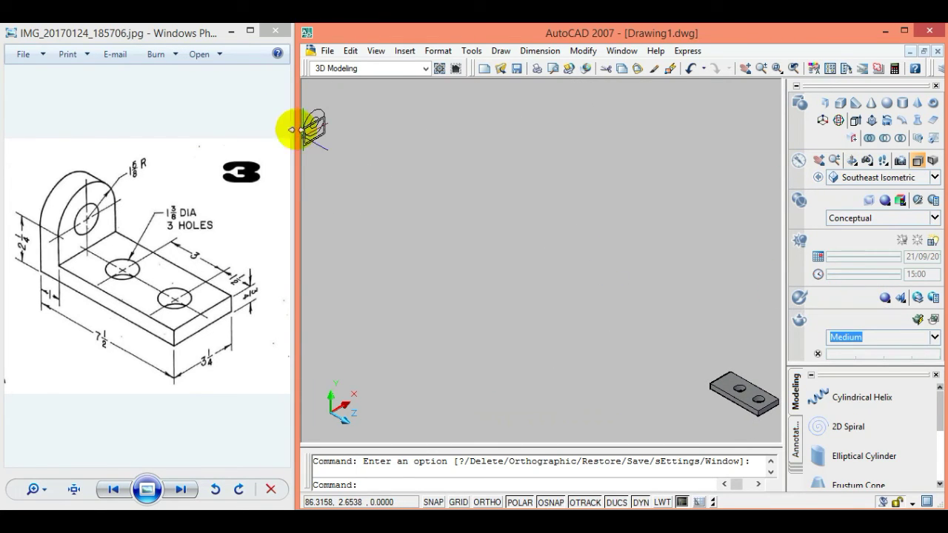
left_click(583, 50)
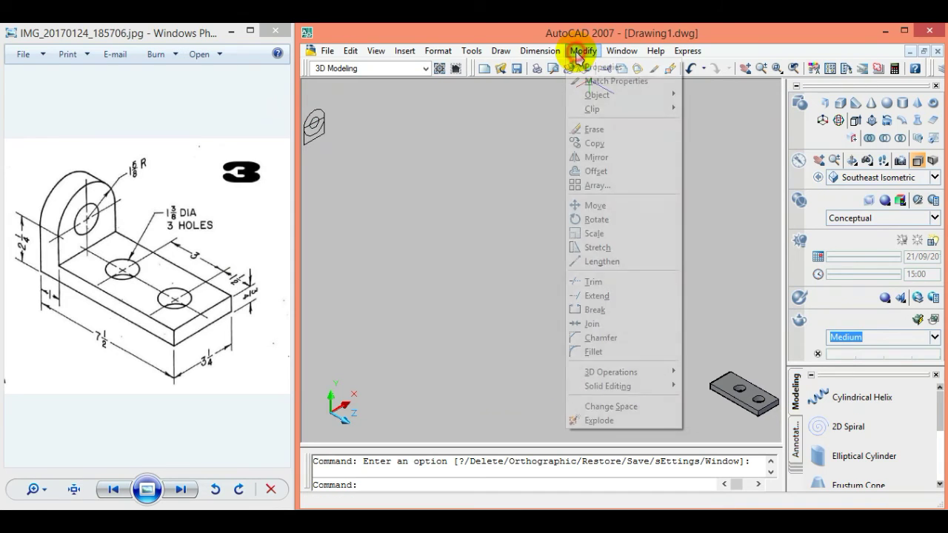
left_click(607, 209)
left_click(355, 102)
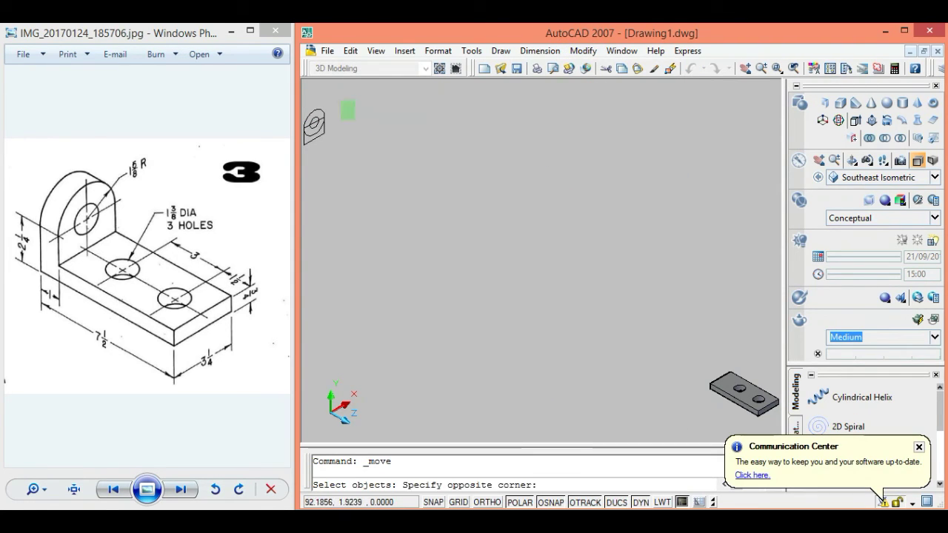
left_click(305, 155)
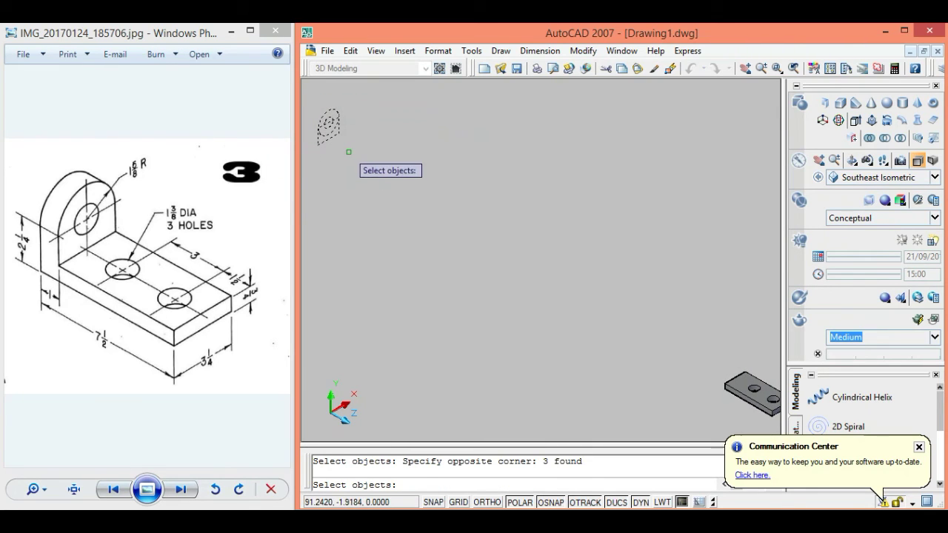
key("Return")
left_click(326, 135)
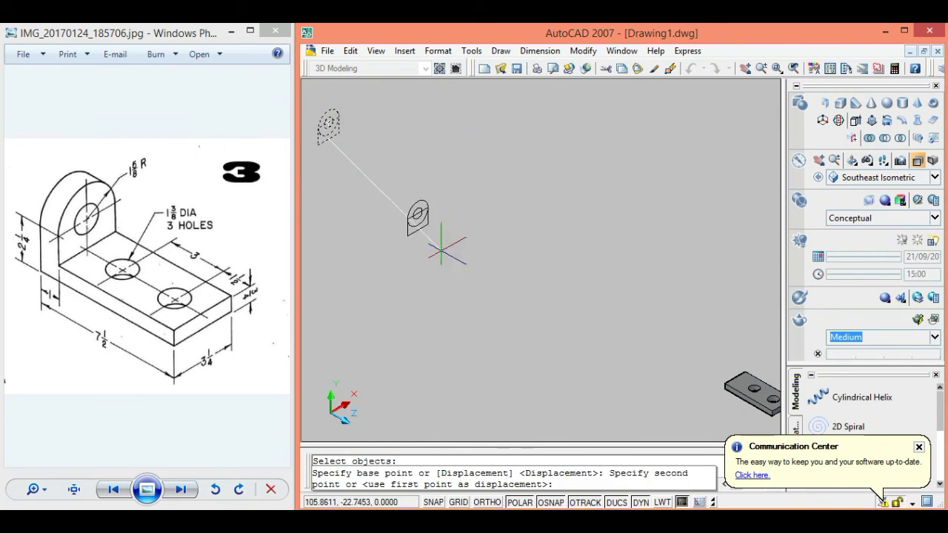
left_click(689, 363)
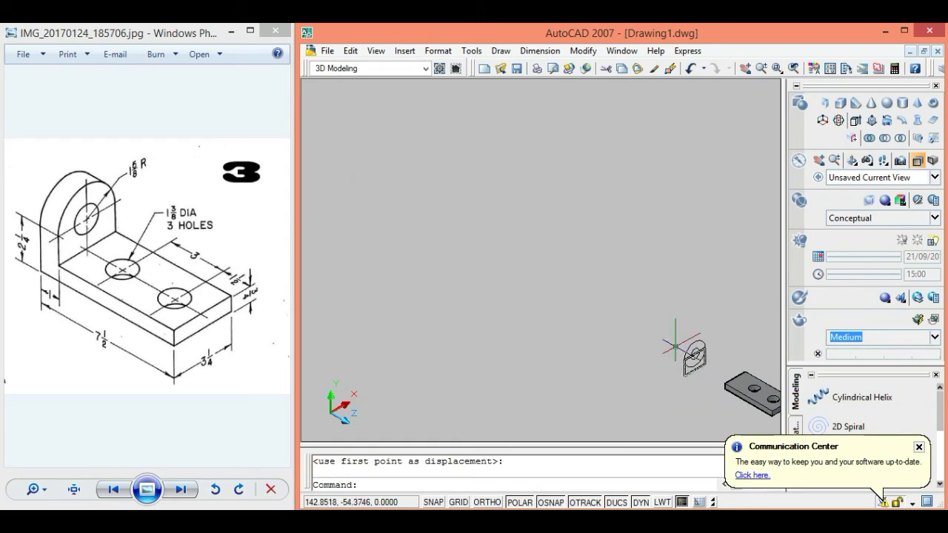
Step: Pan and zoom so the base plate and upright outline both fit in view
left_click(744, 68)
left_click_drag(659, 296, 511, 219)
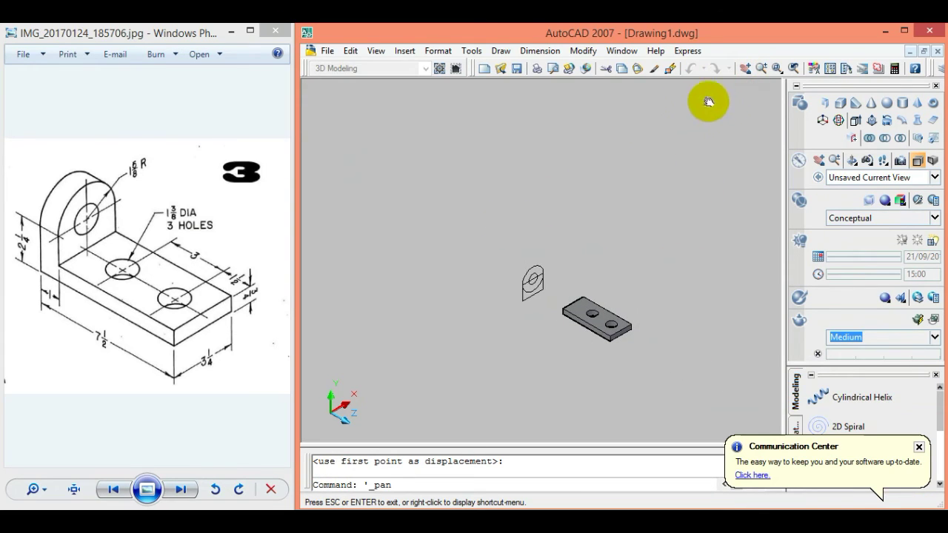
left_click(760, 68)
left_click_drag(618, 359, 667, 143)
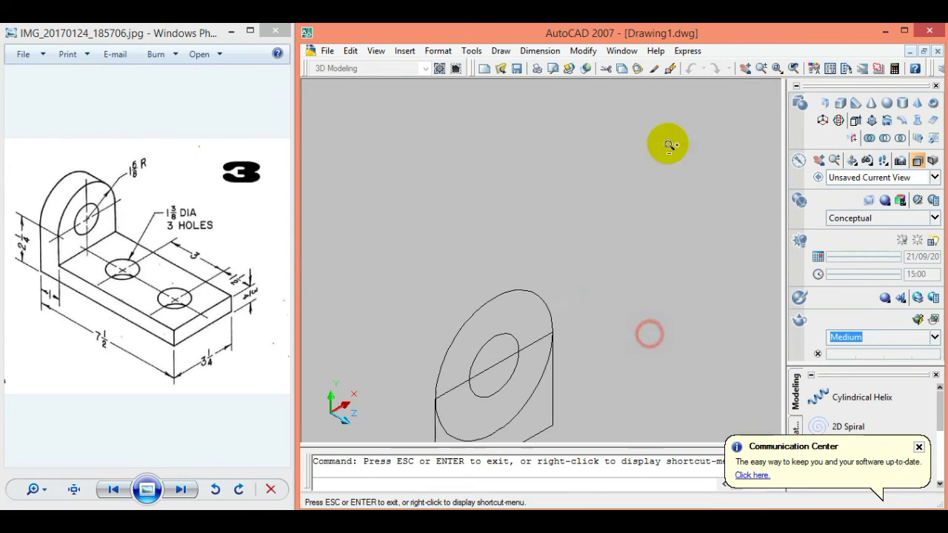
left_click(745, 68)
left_click_drag(666, 310, 588, 94)
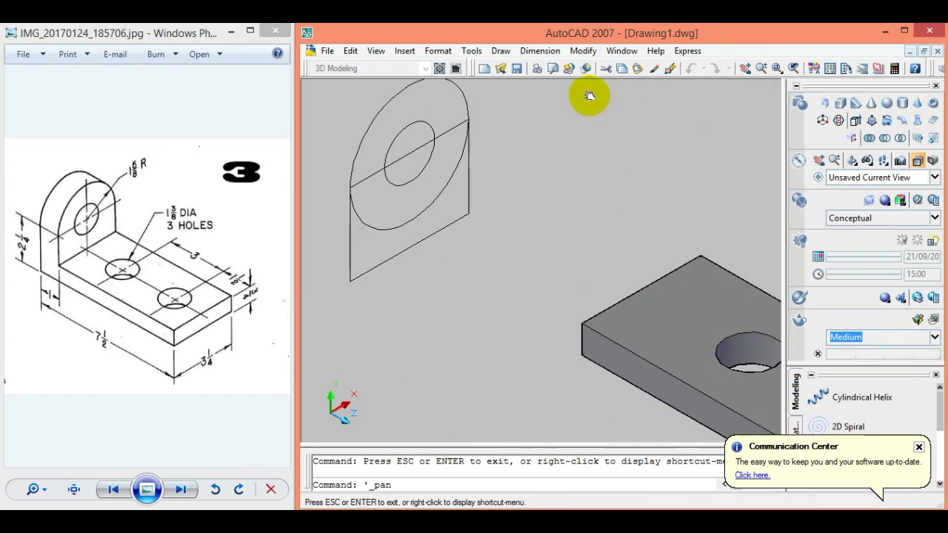
left_click(758, 68)
left_click_drag(638, 168, 628, 237)
key("Escape")
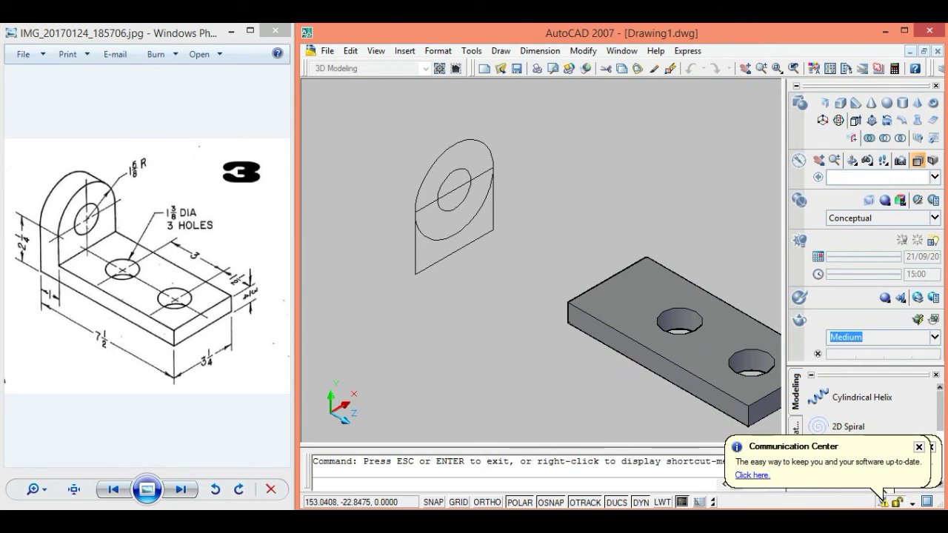
key("Escape")
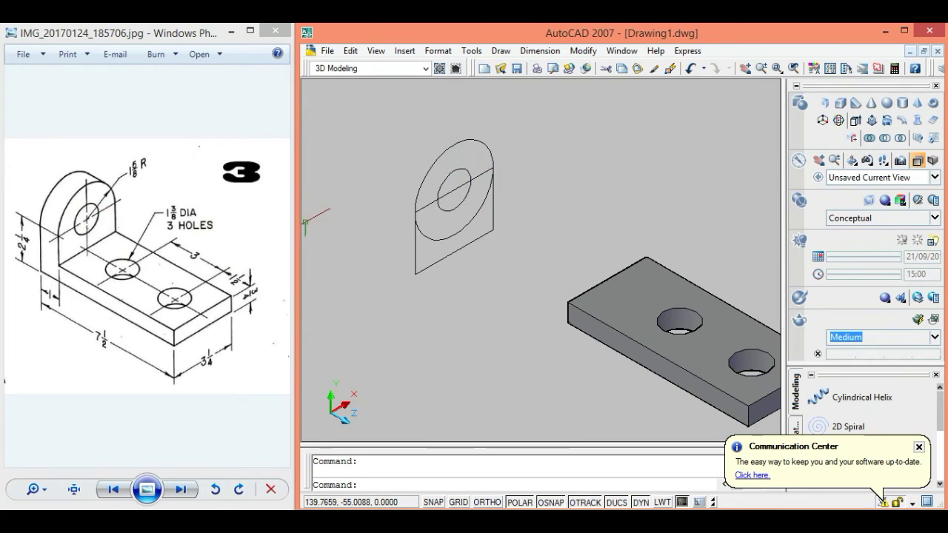
Step: Trim the crossing line against the upright outline and delete the leftover line inside the circle
left_click(583, 51)
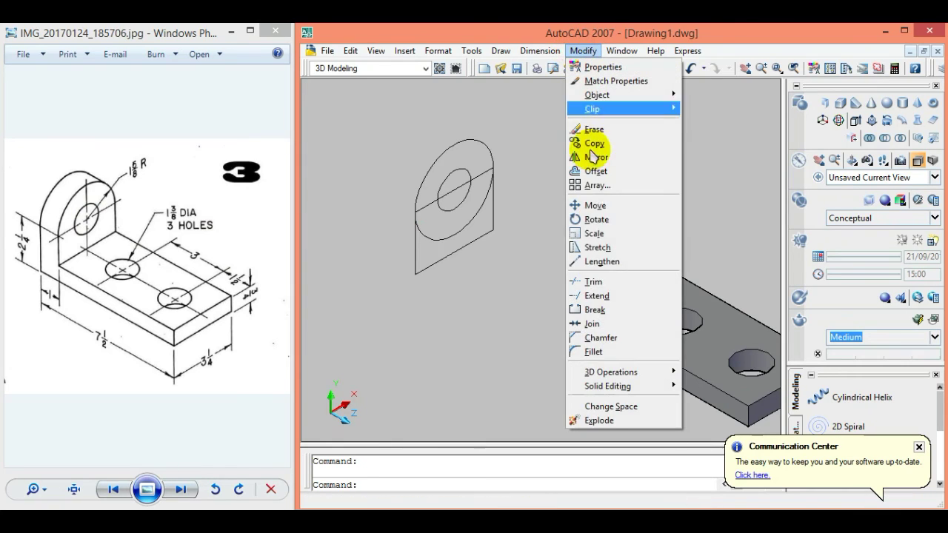
left_click(596, 285)
left_click(382, 125)
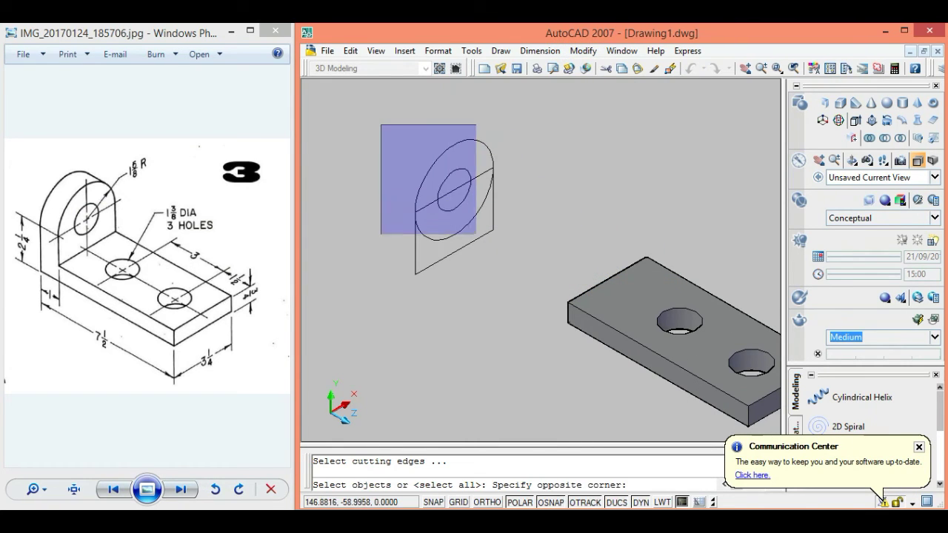
left_click(519, 289)
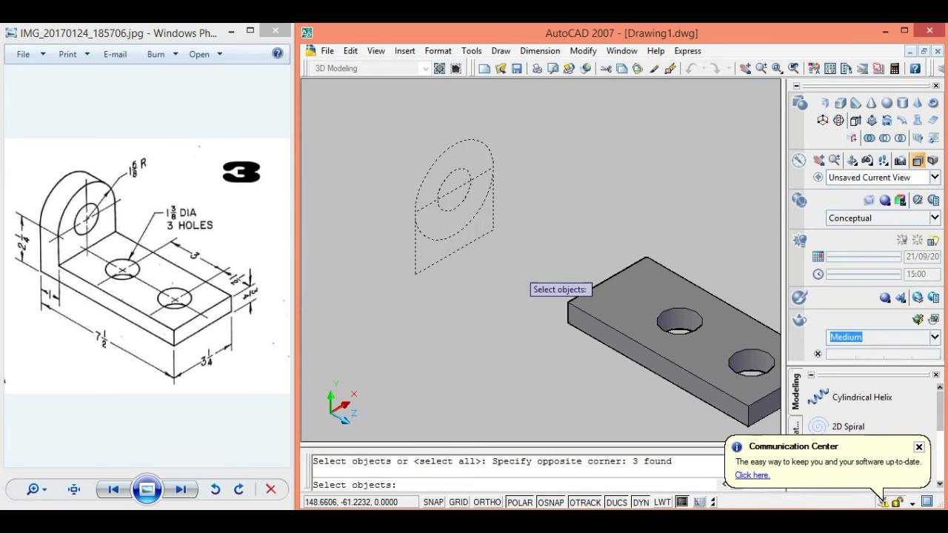
key("Return")
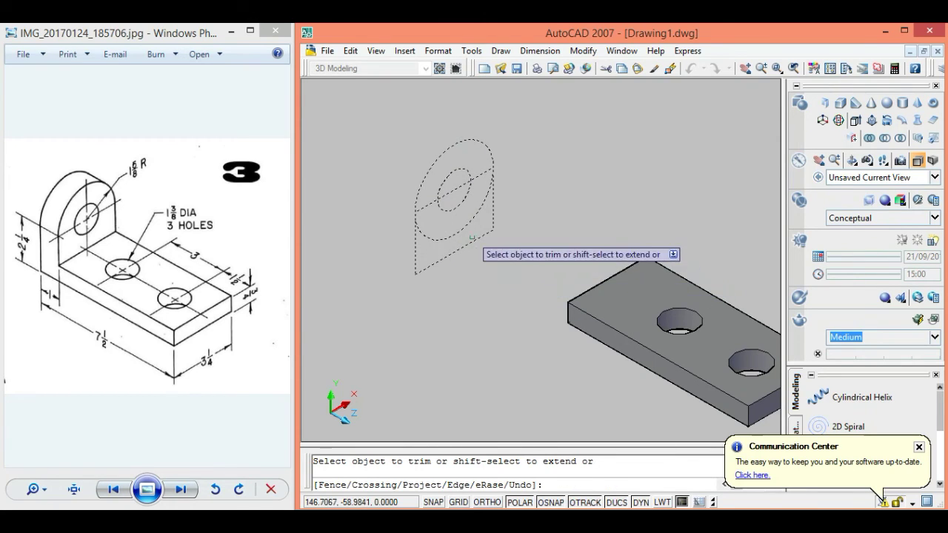
left_click(478, 175)
left_click(429, 203)
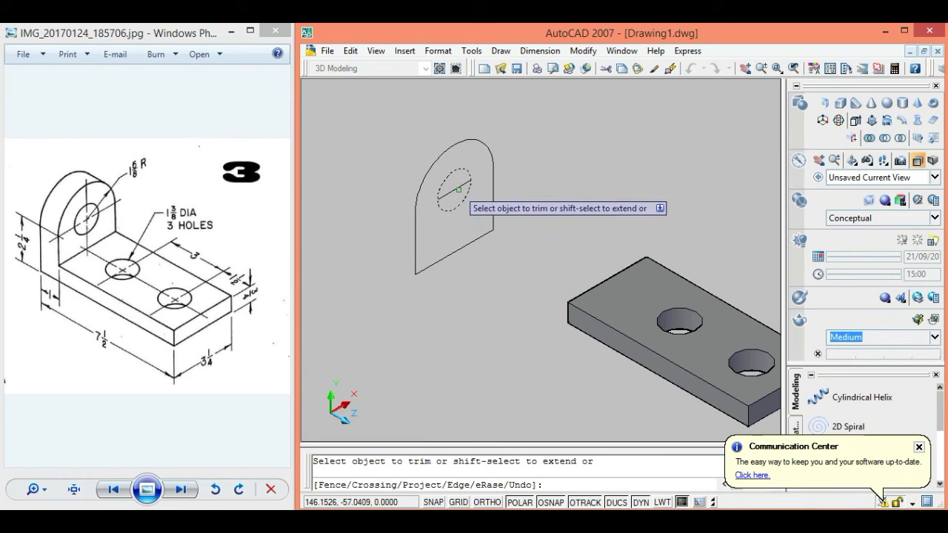
key("Escape")
left_click(458, 188)
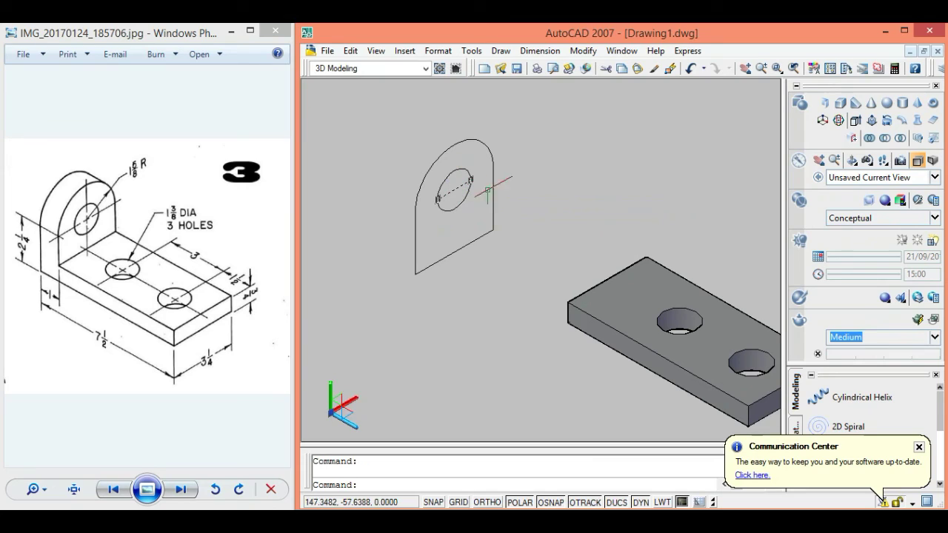
key("Delete")
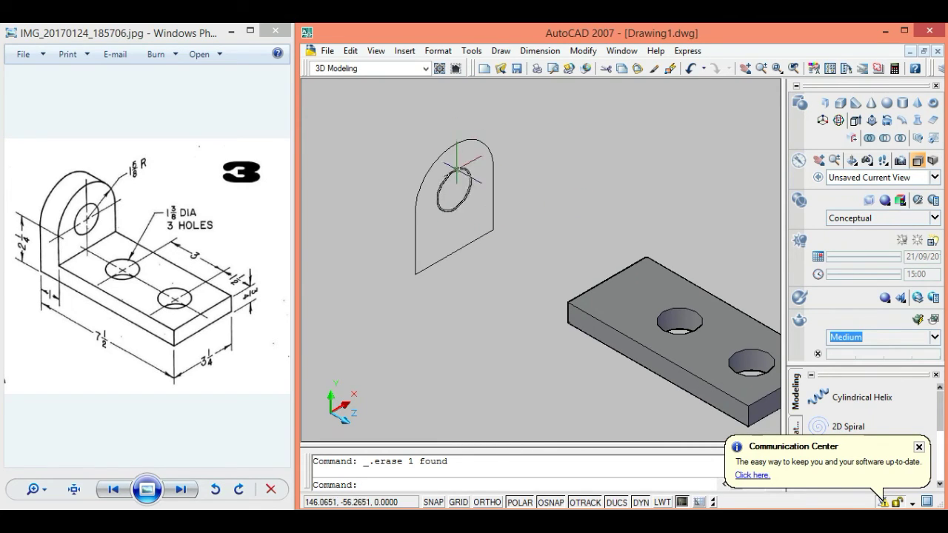
Step: Presspull the arched upright profile to a thickness of 1
left_click(872, 122)
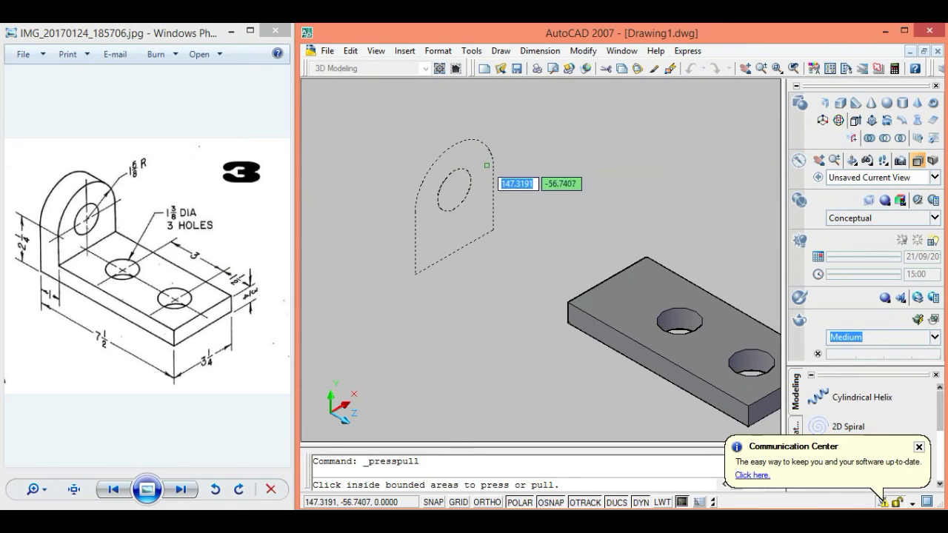
left_click(491, 162)
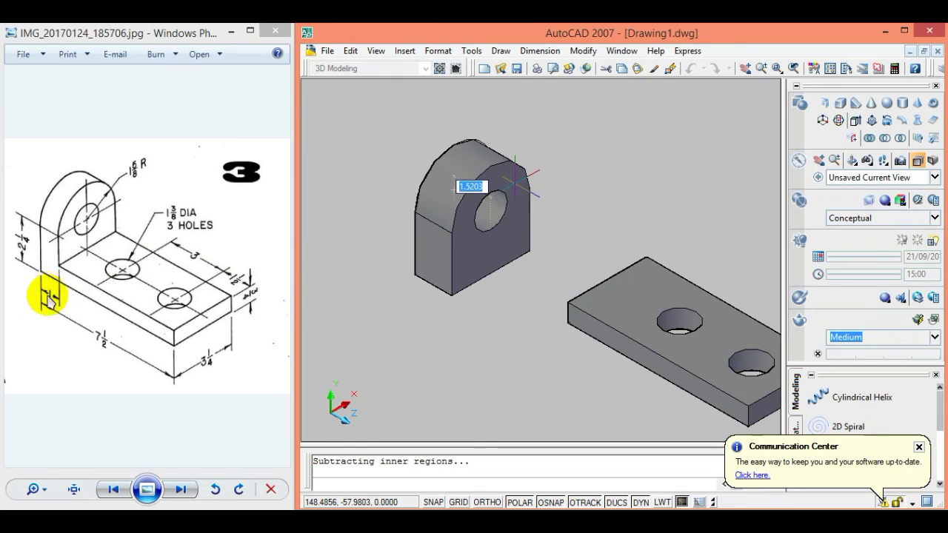
left_click(507, 205)
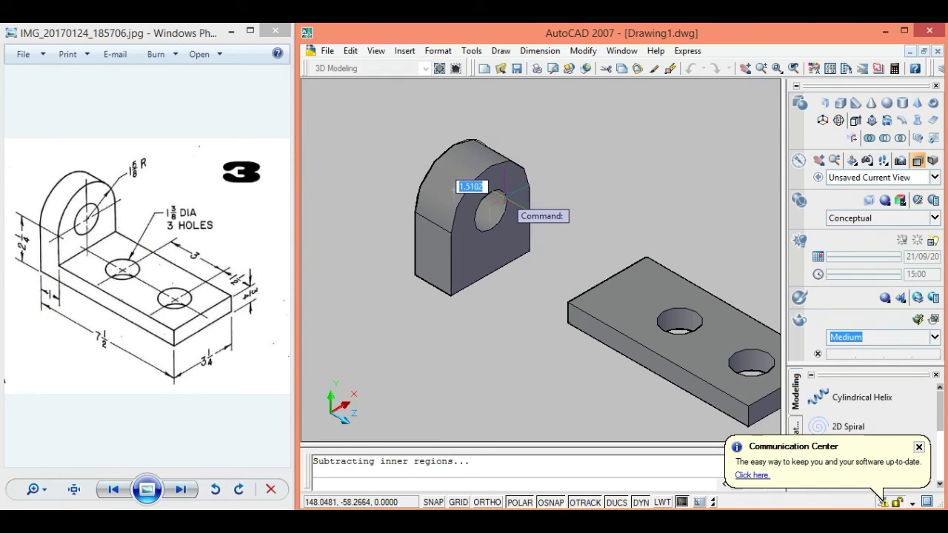
key("Return")
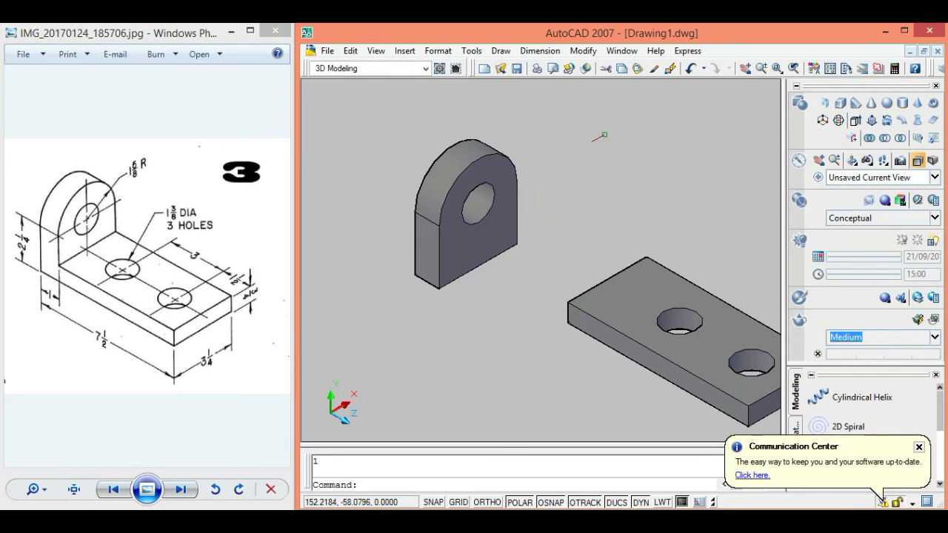
Step: Move the base plate so its corner snaps to the bottom corner of the upright
left_click(760, 67)
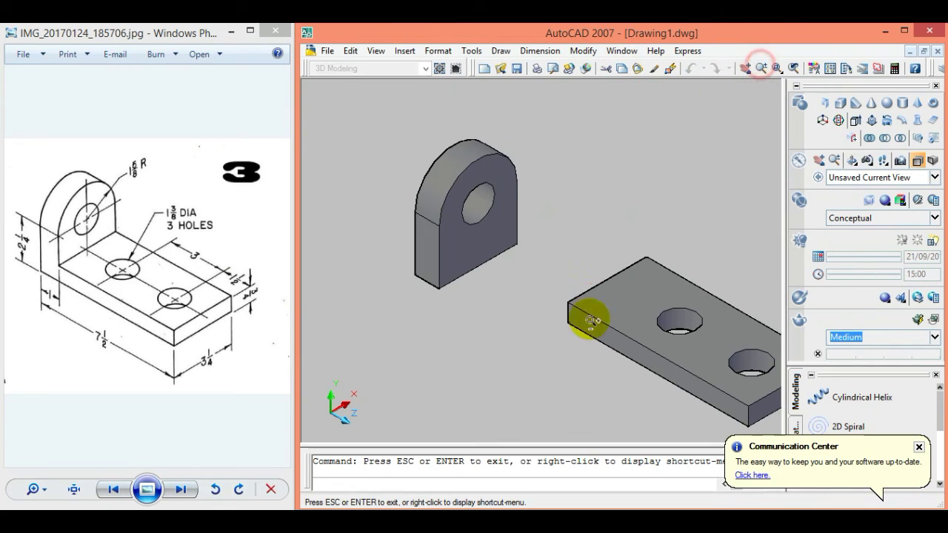
mouse_move(592, 319)
left_mouse_down()
mouse_move(565, 207)
mouse_move(598, 236)
mouse_move(607, 232)
left_mouse_up()
left_click(743, 67)
key("Escape")
left_click(540, 51)
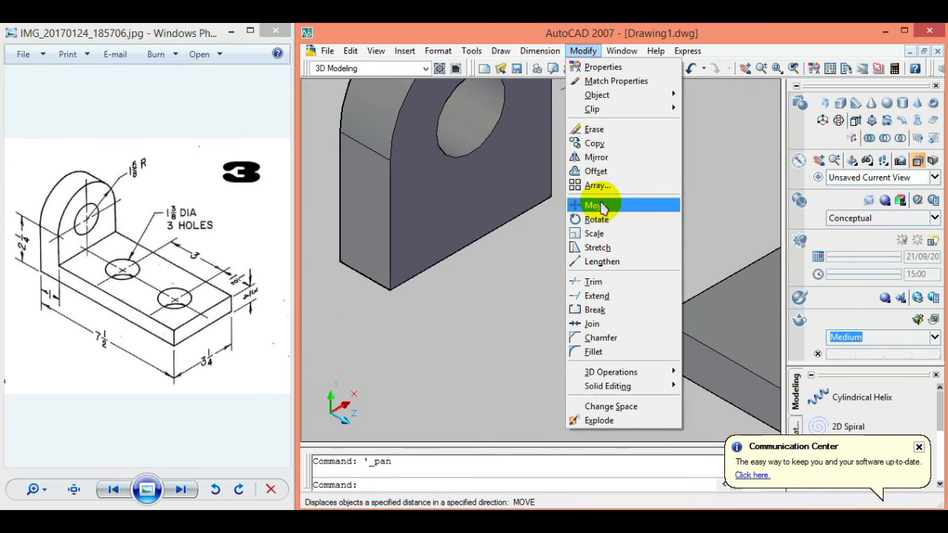
left_click(599, 206)
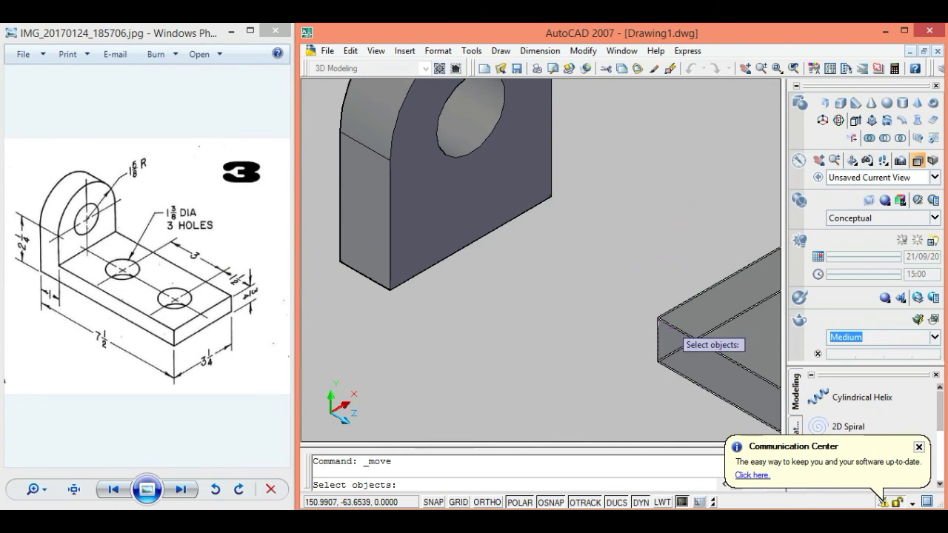
left_click(673, 334)
key("Return")
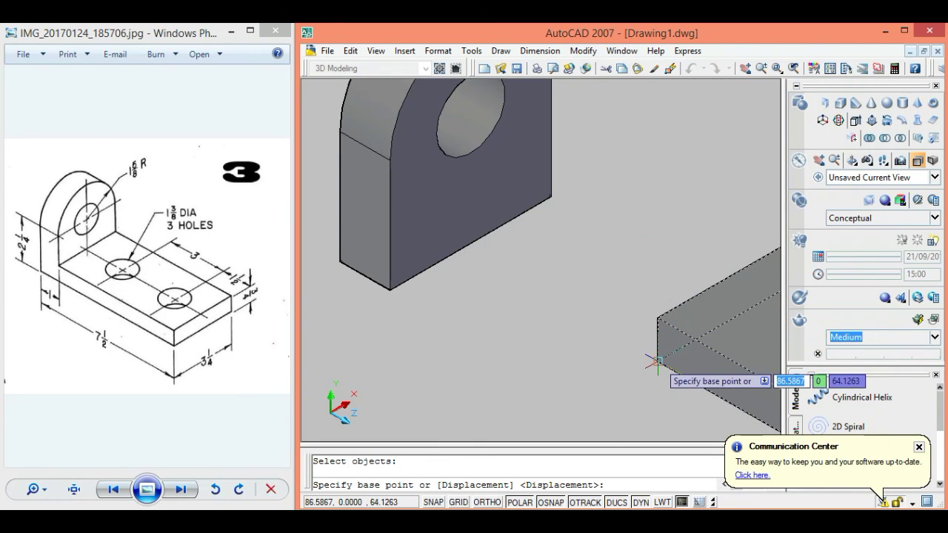
left_click(657, 361)
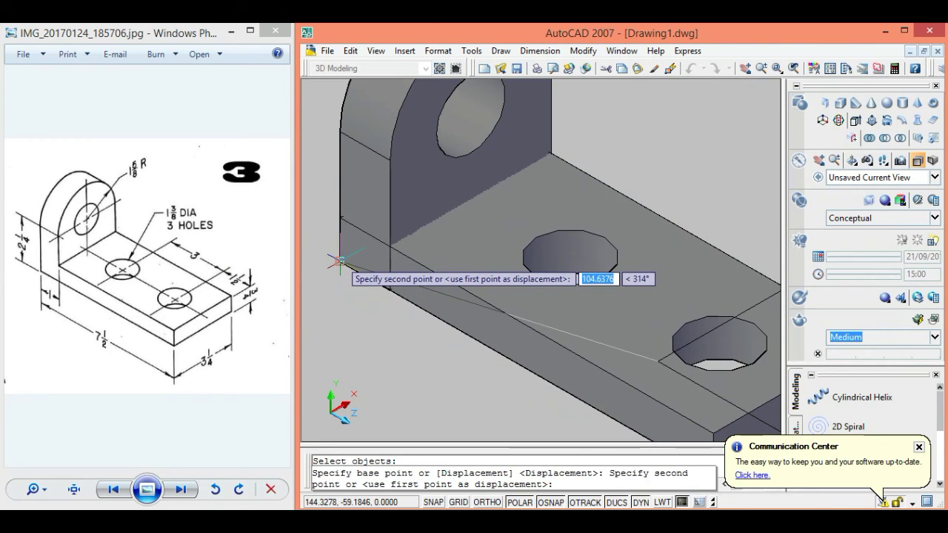
left_click(339, 262)
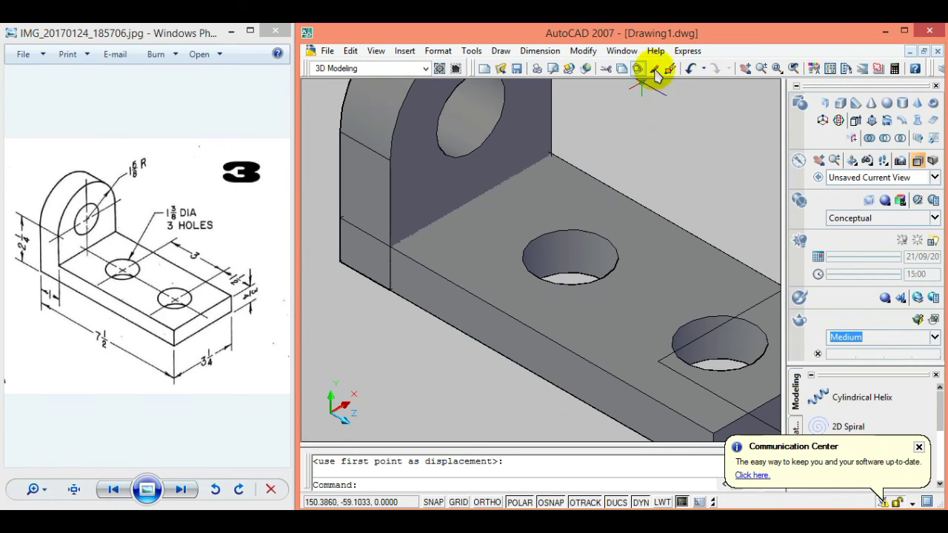
Step: Zoom out and pan to centre the whole L-shaped bracket in view
left_click(761, 68)
mouse_move(658, 127)
left_mouse_down()
mouse_move(624, 218)
mouse_move(621, 266)
mouse_move(582, 321)
left_mouse_up()
left_click(744, 68)
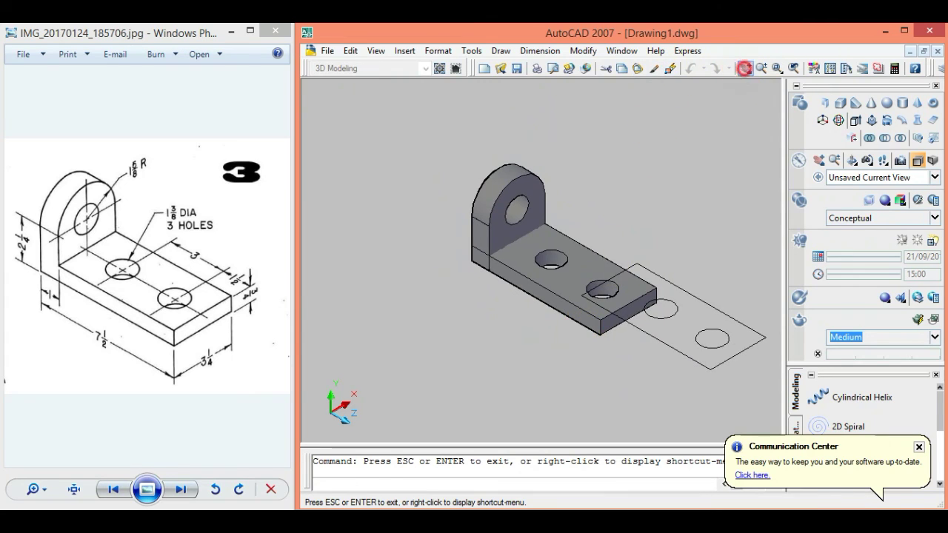
left_click_drag(624, 276, 546, 269)
key("Escape")
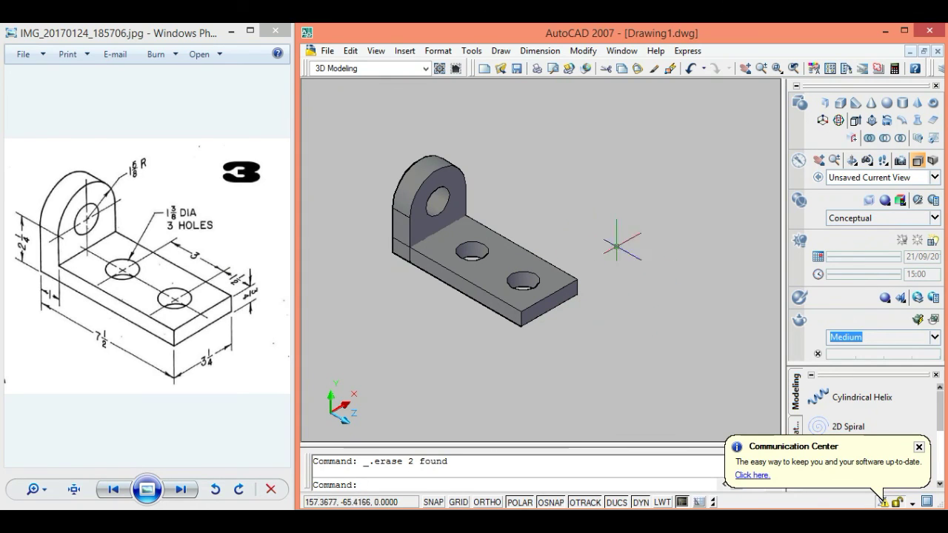
left_click(742, 71)
left_click_drag(560, 205, 603, 216)
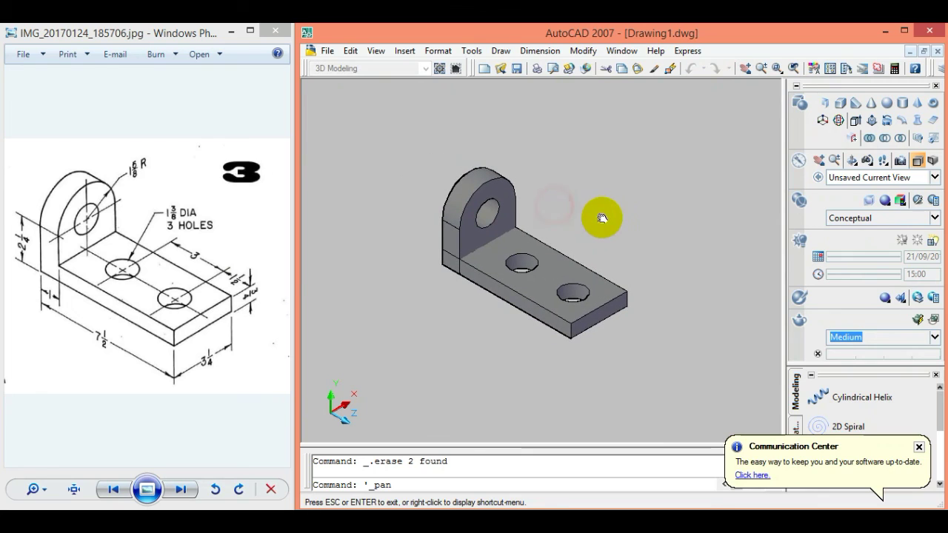
key("Escape")
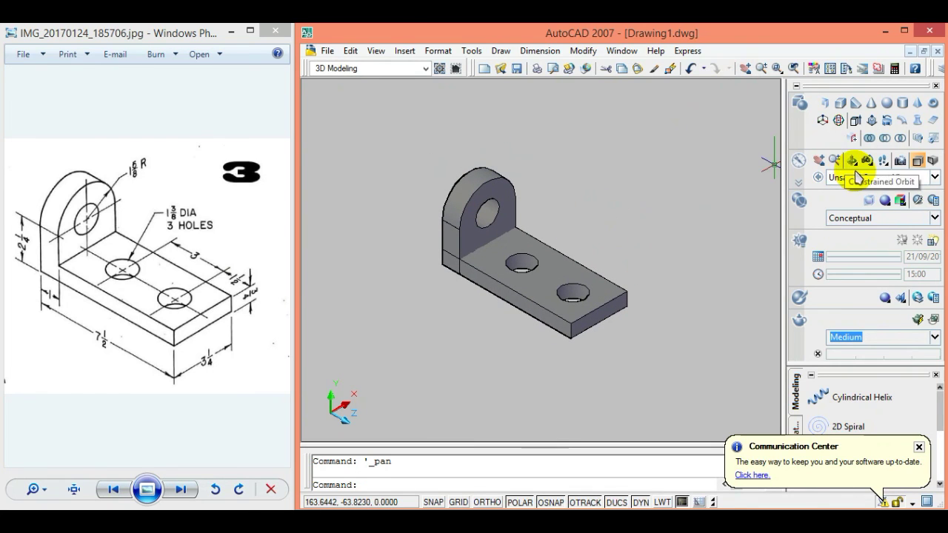
left_click(848, 160)
mouse_move(654, 272)
left_mouse_down()
mouse_move(499, 229)
mouse_move(503, 296)
mouse_move(597, 282)
mouse_move(577, 231)
mouse_move(570, 370)
mouse_move(571, 230)
mouse_move(624, 239)
mouse_move(662, 284)
mouse_move(649, 271)
mouse_move(656, 275)
left_mouse_up()
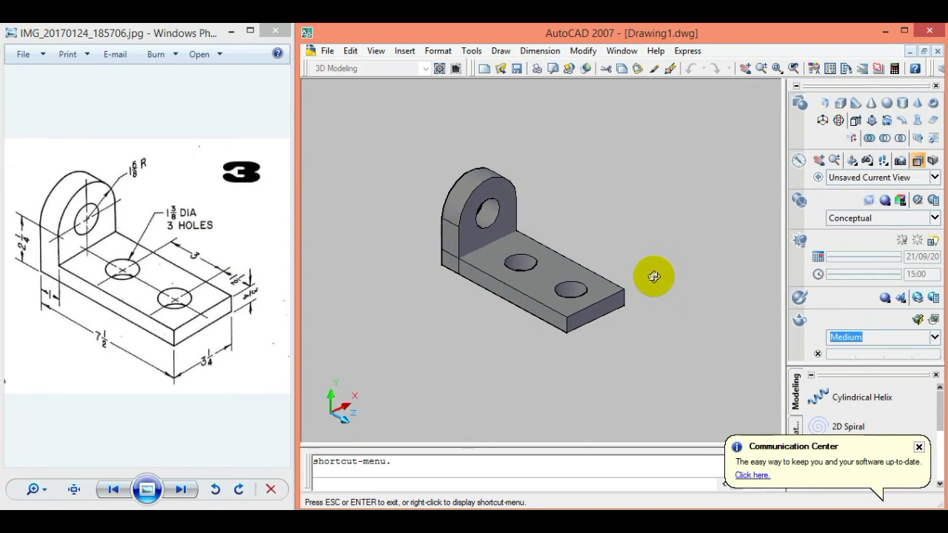
key("Escape")
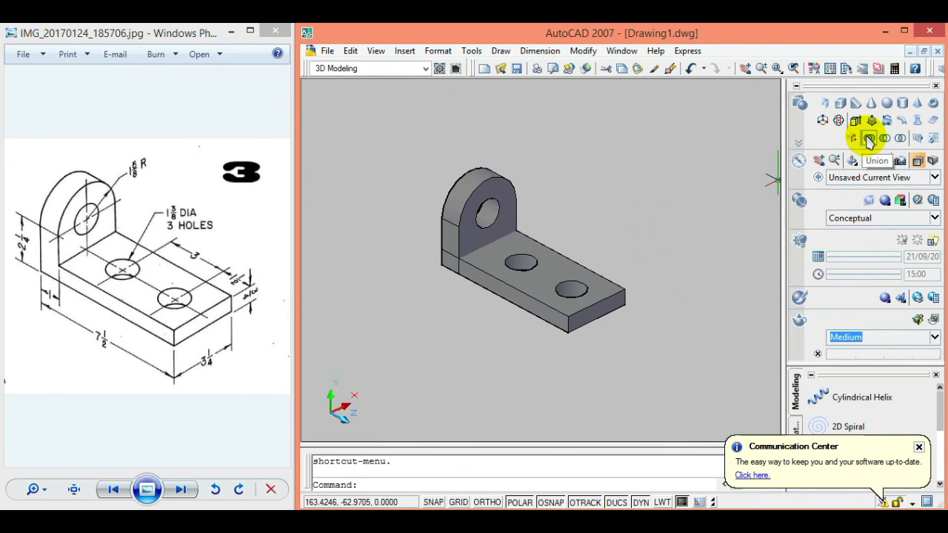
Step: Union all five bracket pieces into one solid, then orbit to check the result
left_click(870, 138)
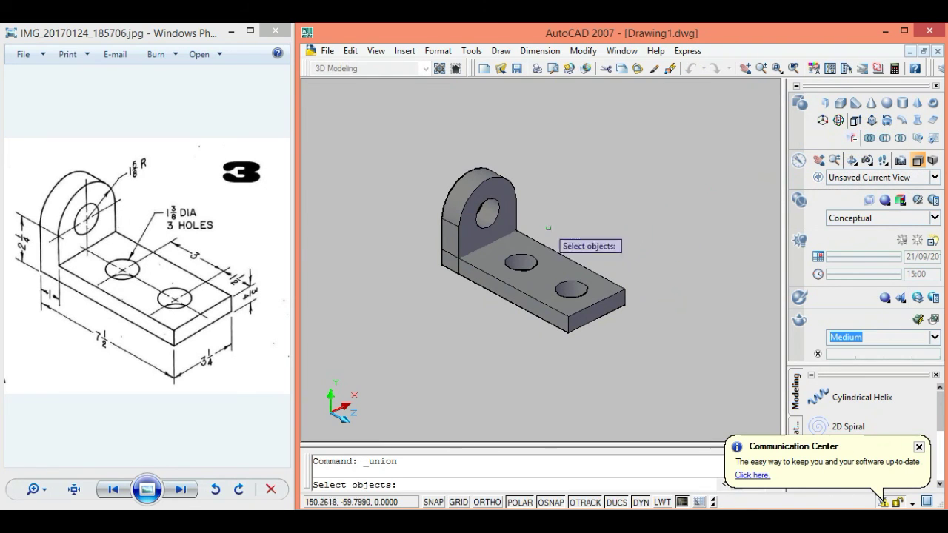
left_click(390, 136)
left_click(651, 352)
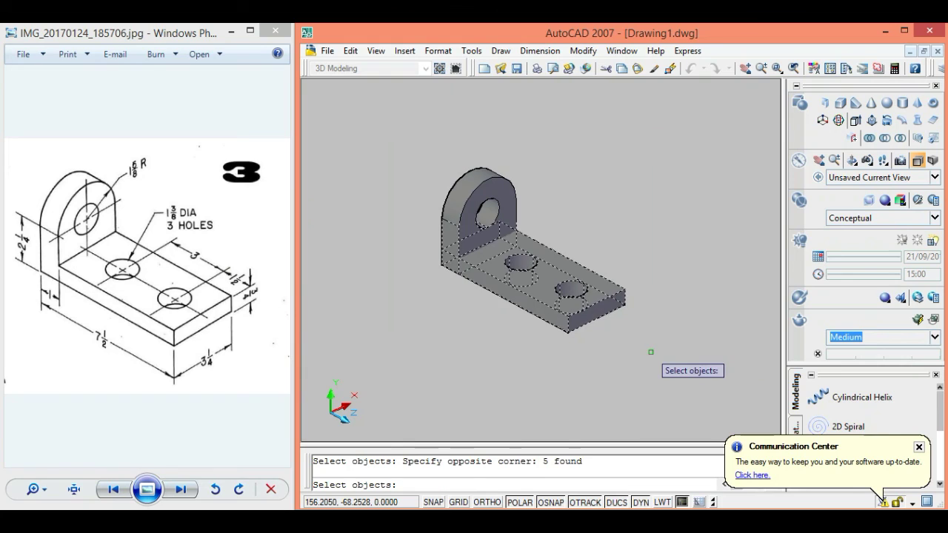
key("Return")
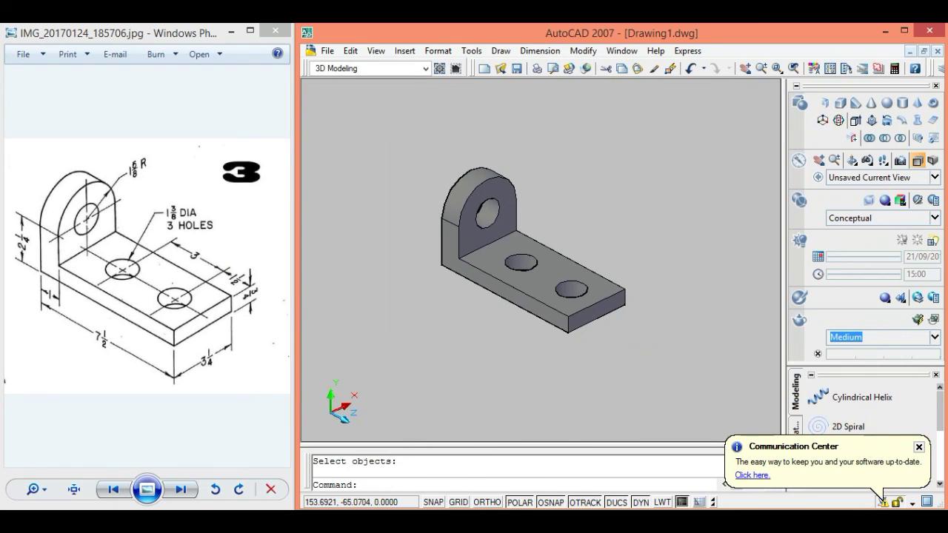
left_click(848, 159)
mouse_move(671, 334)
left_mouse_down()
mouse_move(594, 182)
mouse_move(484, 197)
mouse_move(377, 260)
mouse_move(425, 332)
mouse_move(611, 317)
mouse_move(674, 338)
mouse_move(662, 328)
mouse_move(689, 198)
left_mouse_up()
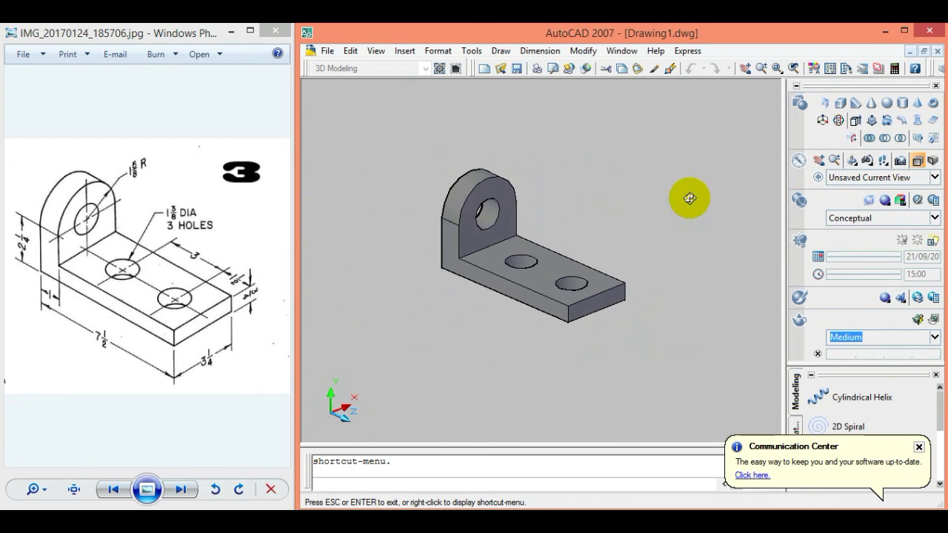
key("Escape")
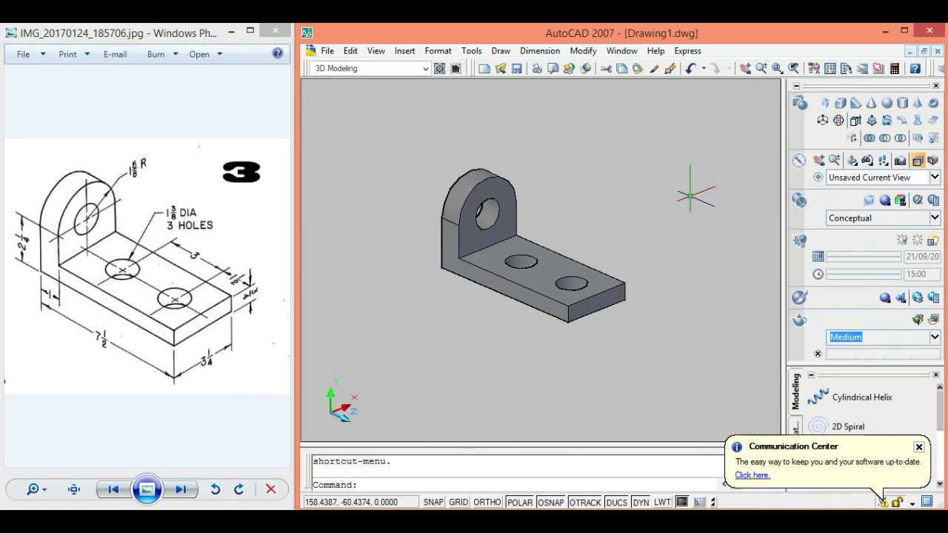